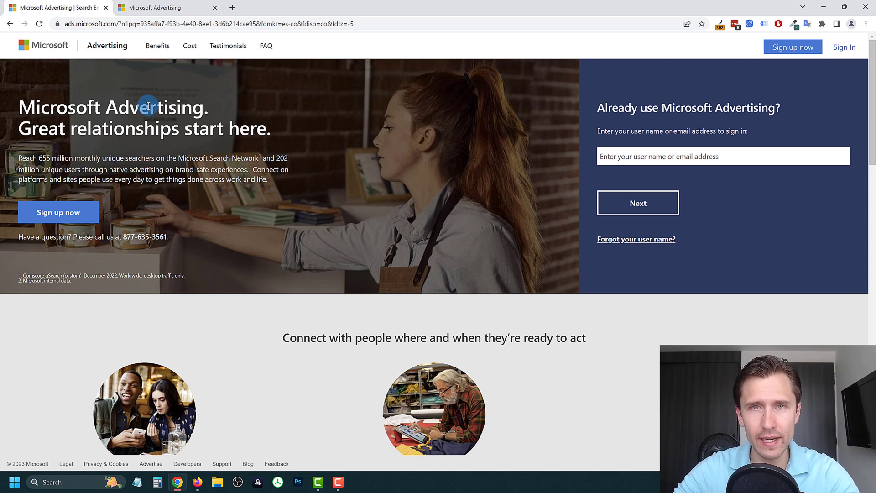
Step: Highlight the ads.microsoft.com address and the phone-support line on the sign-in page
left_click(115, 27)
left_click_drag(65, 24, 126, 31)
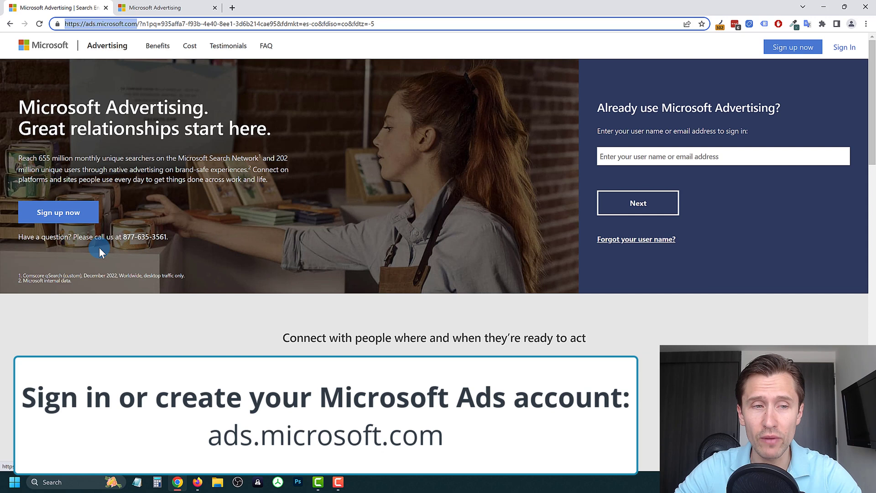
left_click_drag(41, 237, 164, 233)
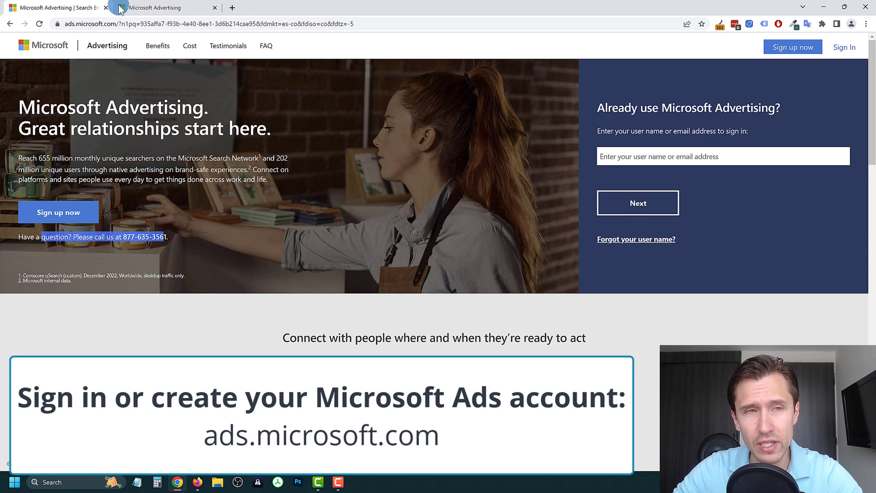
Step: Close the sign-in tab and start a Search ads campaign with the 'Visits to my website' goal
left_click(105, 8)
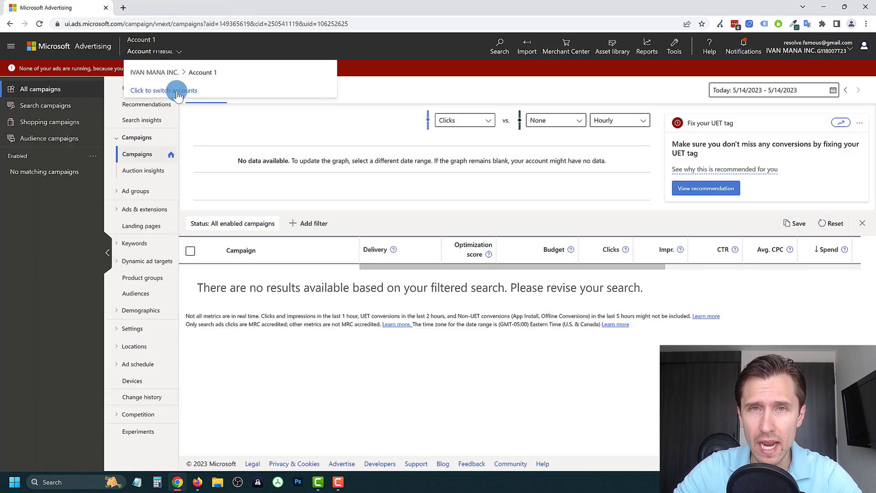
left_click(289, 366)
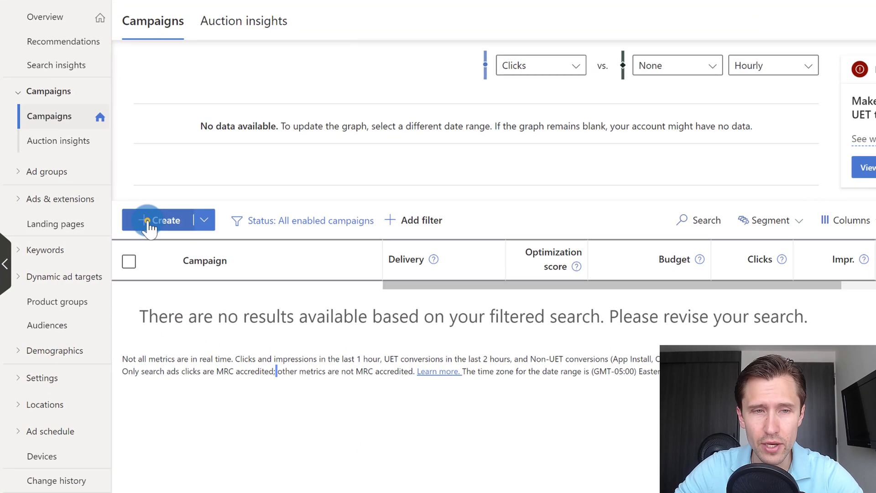
left_click(189, 224)
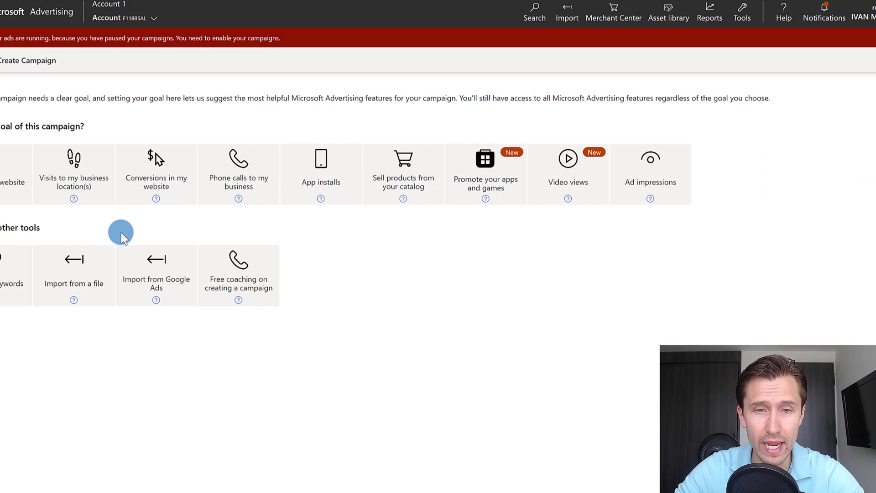
left_click(51, 181)
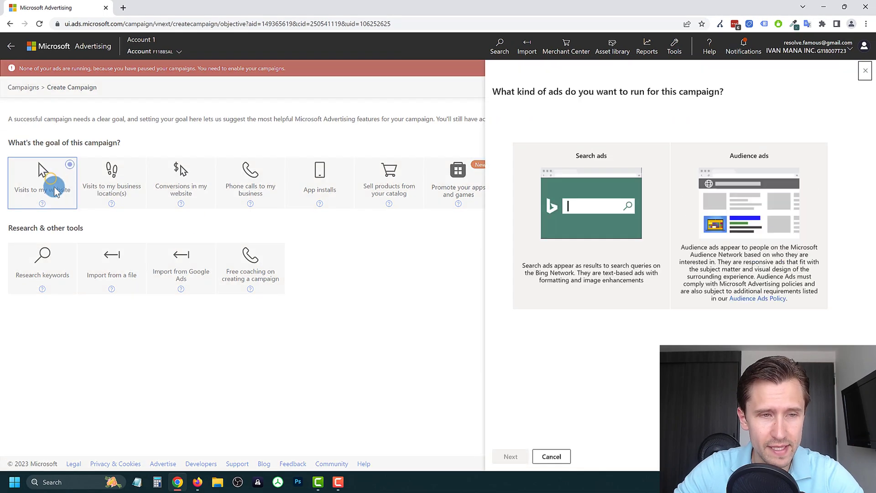
left_click(617, 246)
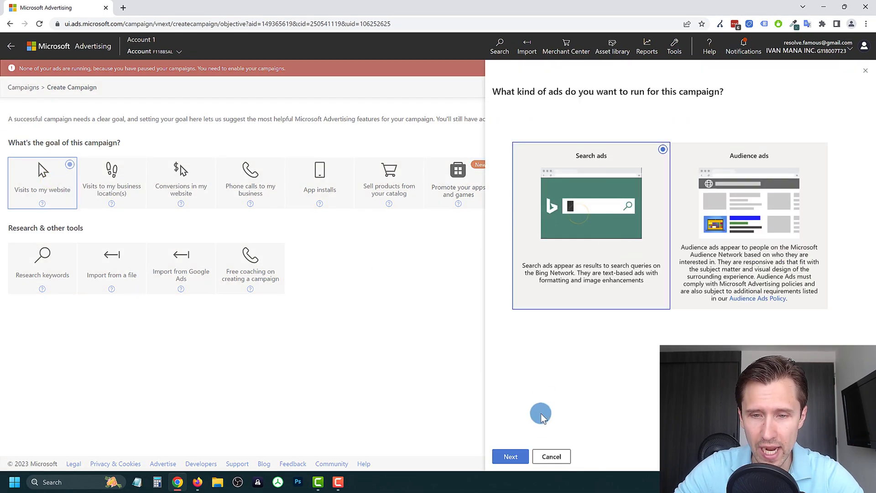
left_click(512, 456)
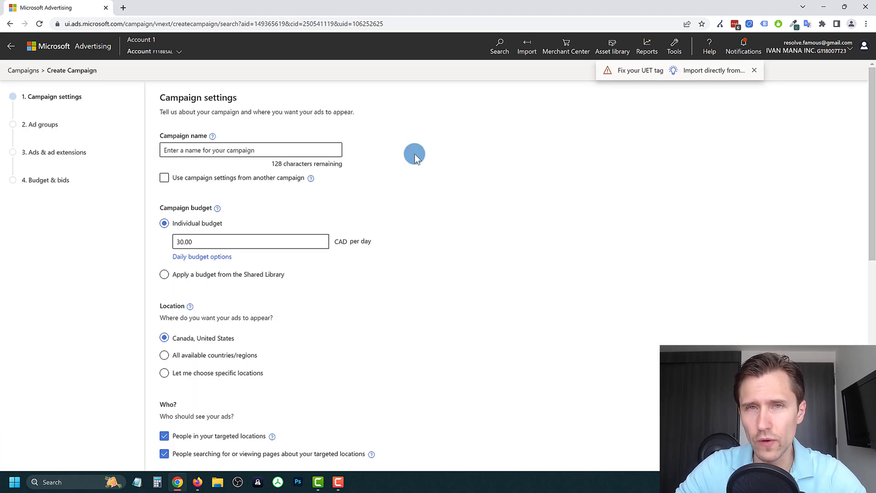
Step: Name the campaign FREE GUIDE
left_click(754, 73)
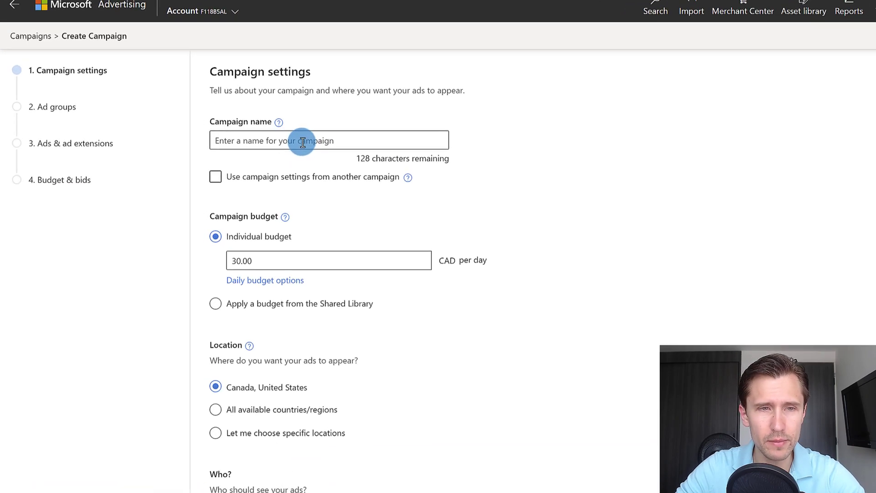
left_click(229, 148)
type("Ivan Mana - FREE GUIDE")
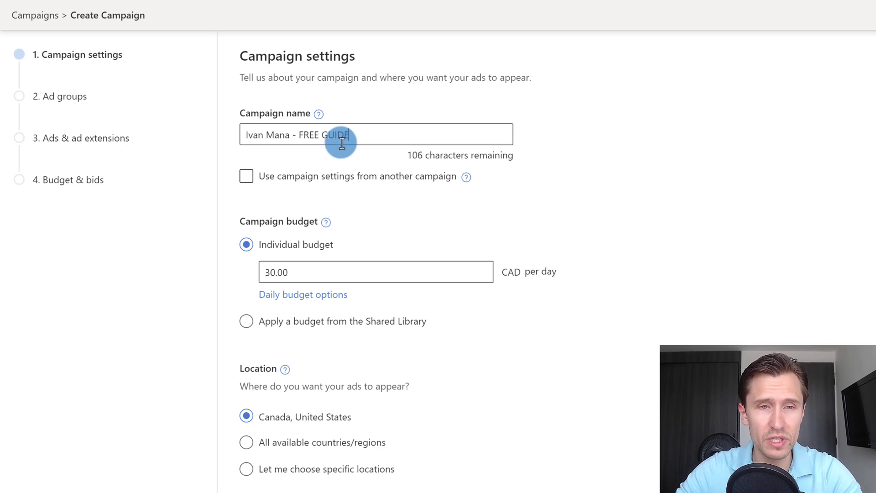
Step: Change the daily budget from 30.00 to 50.00 CAD
left_click_drag(315, 273, 262, 273)
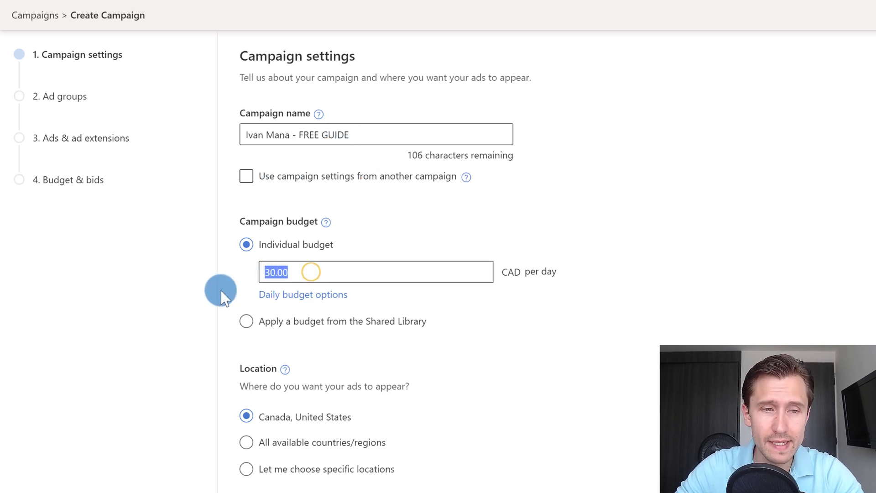
type("50")
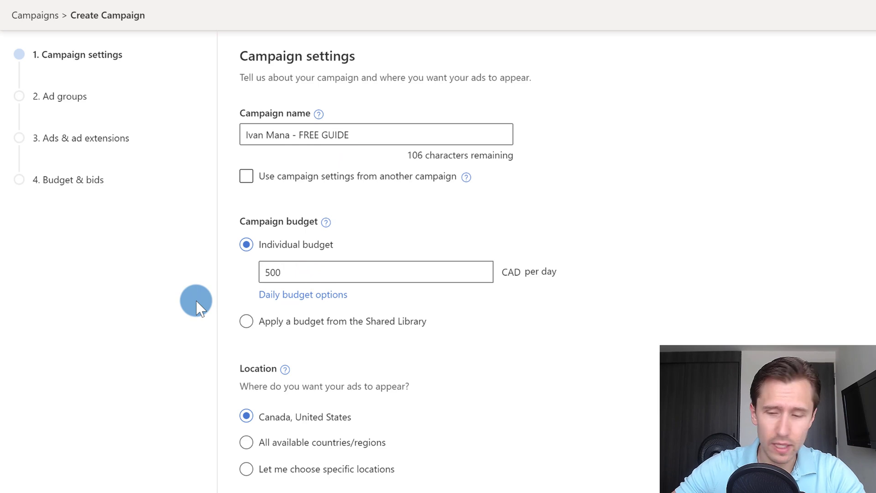
type(".00")
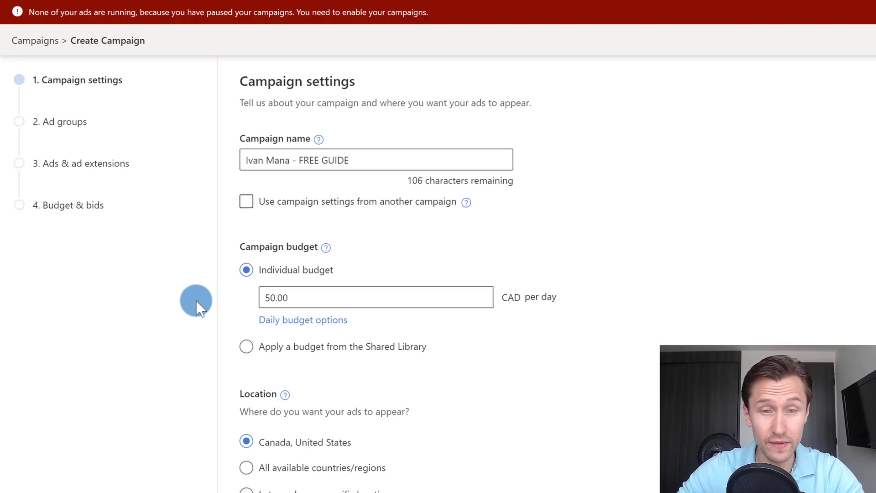
left_click(146, 324)
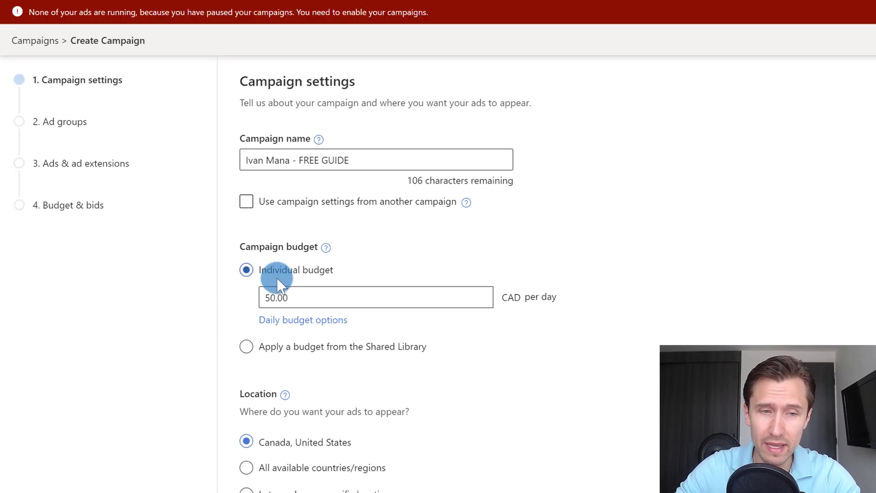
scroll(182, 294, "down", 3)
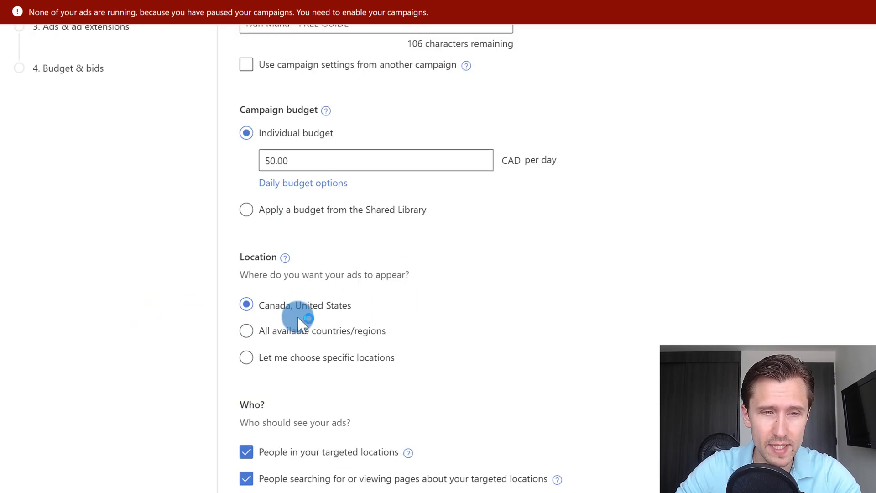
scroll(285, 351, "down", 3)
Step: Choose specific locations and target the United States
left_click(249, 264)
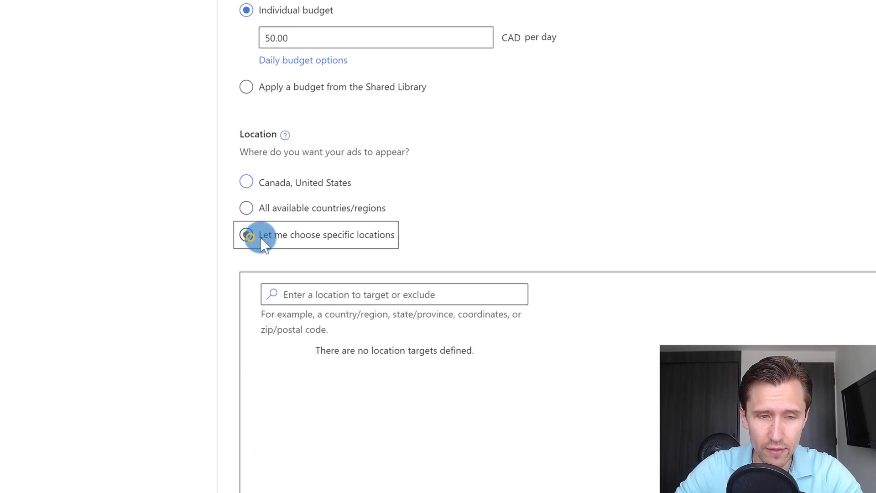
left_click(308, 298)
type("united states")
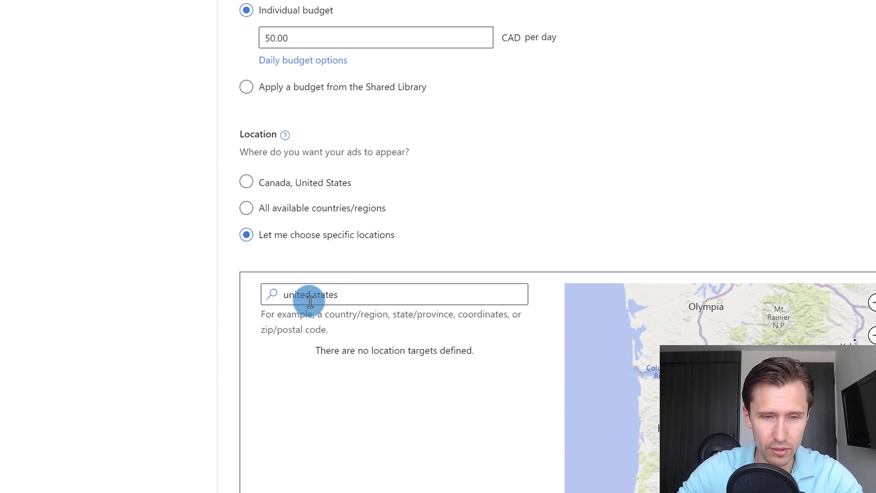
scroll(226, 236, "down", 3)
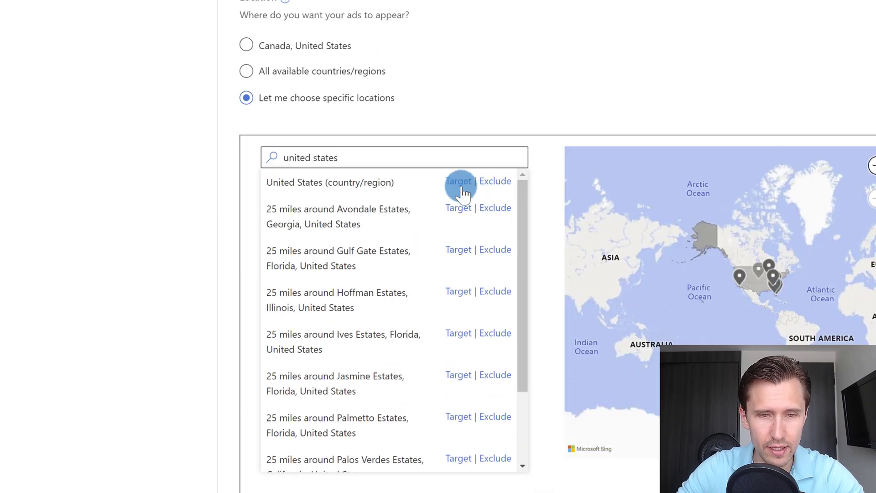
left_click(459, 182)
scroll(189, 207, "down", 6)
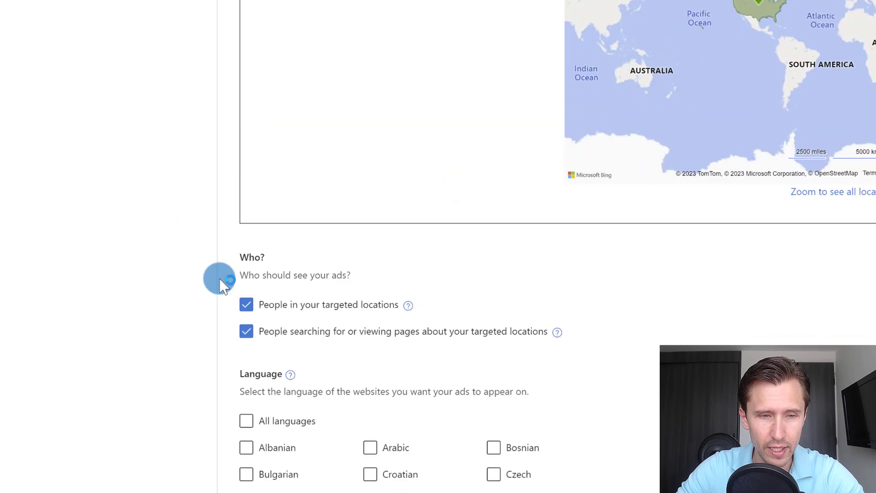
Step: Uncheck 'People searching for or viewing pages about' so only people in targeted locations are reached
left_click_drag(268, 305, 400, 296)
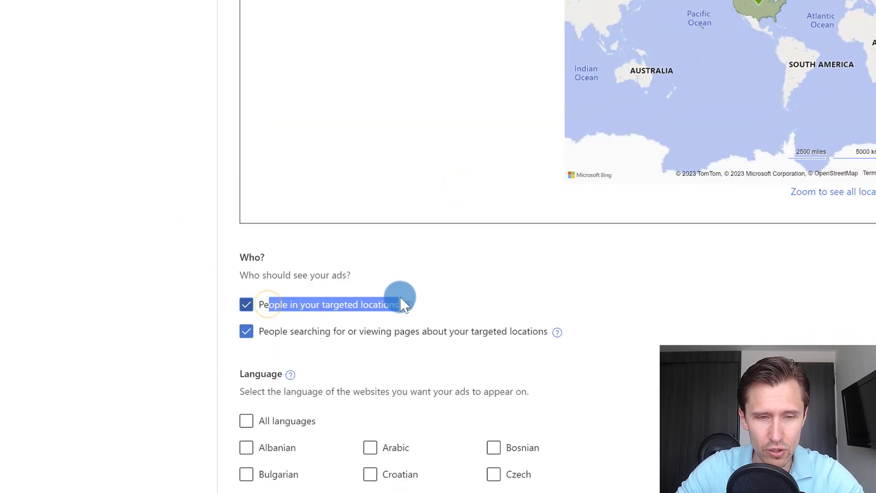
left_click(280, 335)
scroll(86, 339, "down", 3)
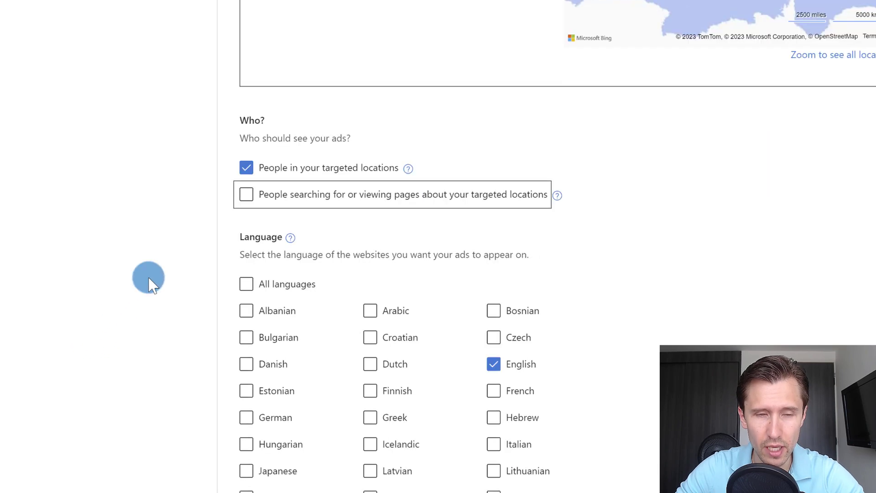
scroll(155, 270, "down", 2)
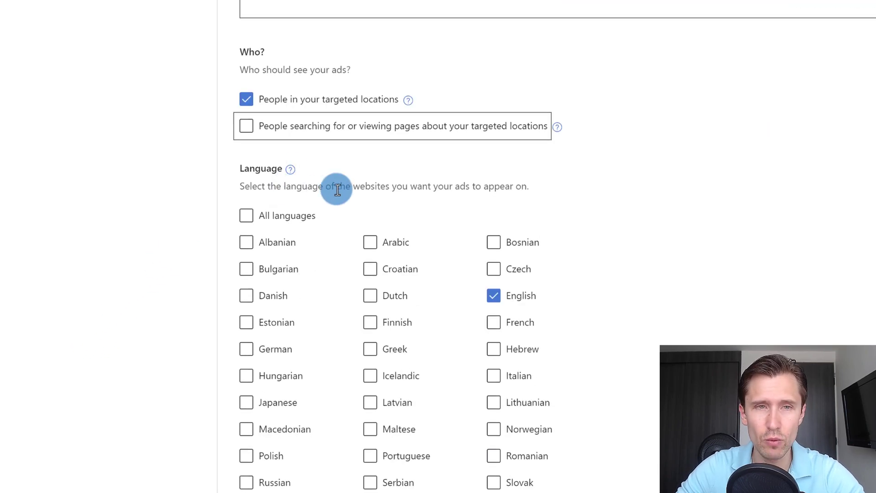
scroll(414, 168, "up", 3)
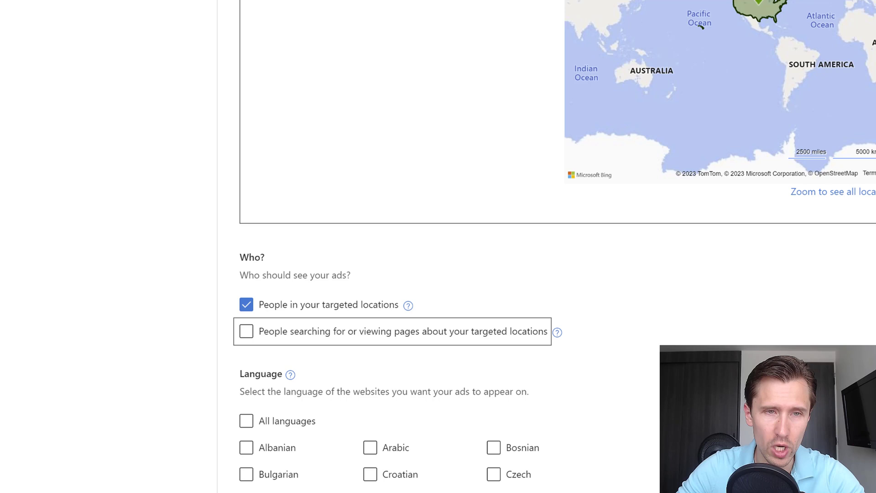
left_click(318, 141)
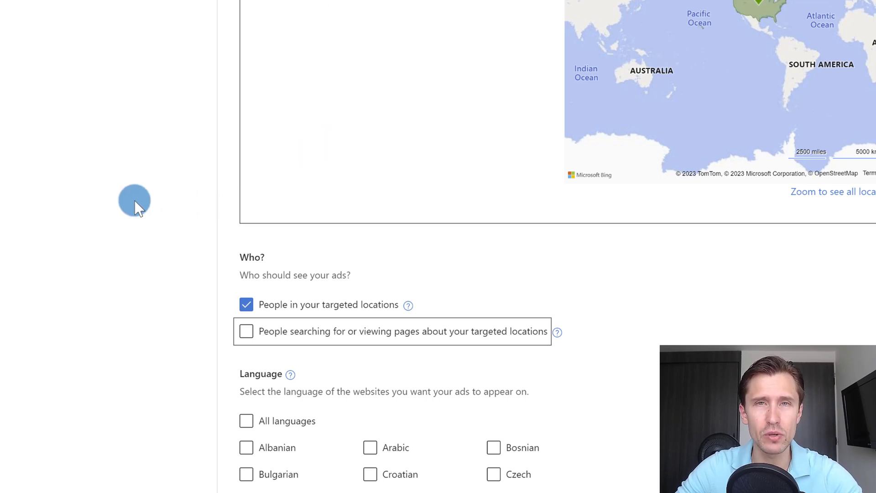
Step: Save the campaign settings, renaming it FREE GUIDE 1 to make the name unique
scroll(136, 192, "down", 5)
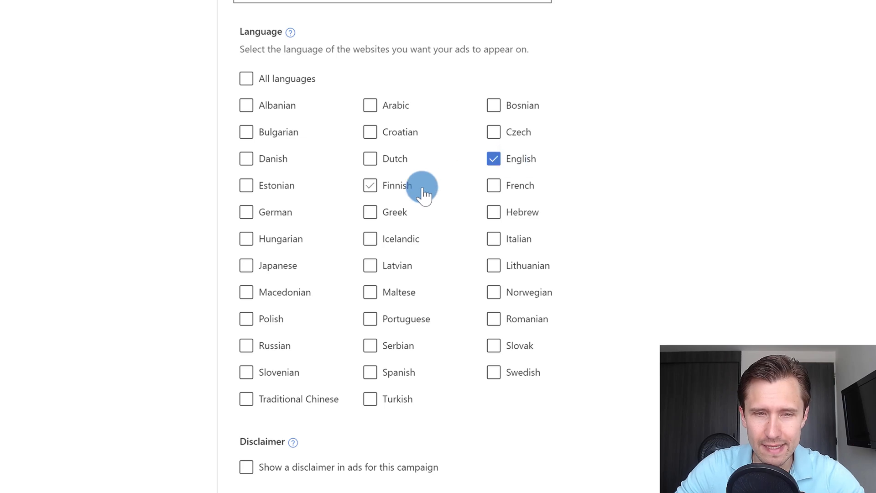
scroll(151, 183, "down", 3)
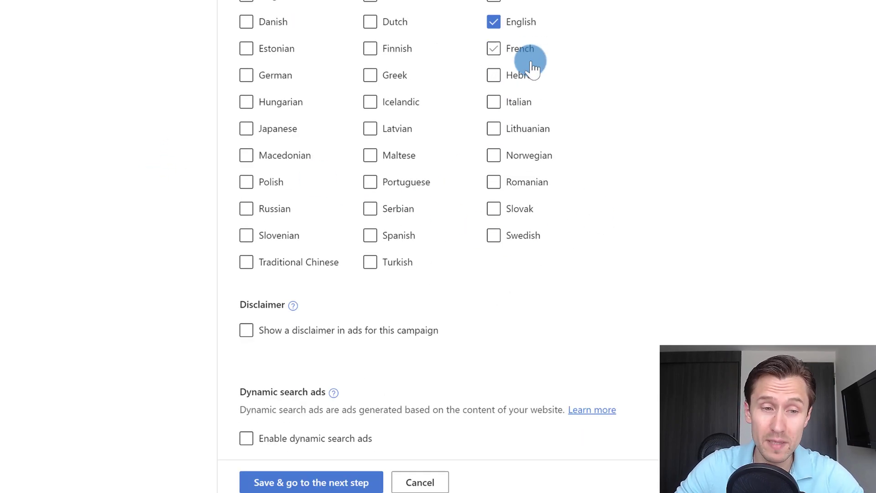
scroll(410, 191, "down", 1)
left_click(314, 448)
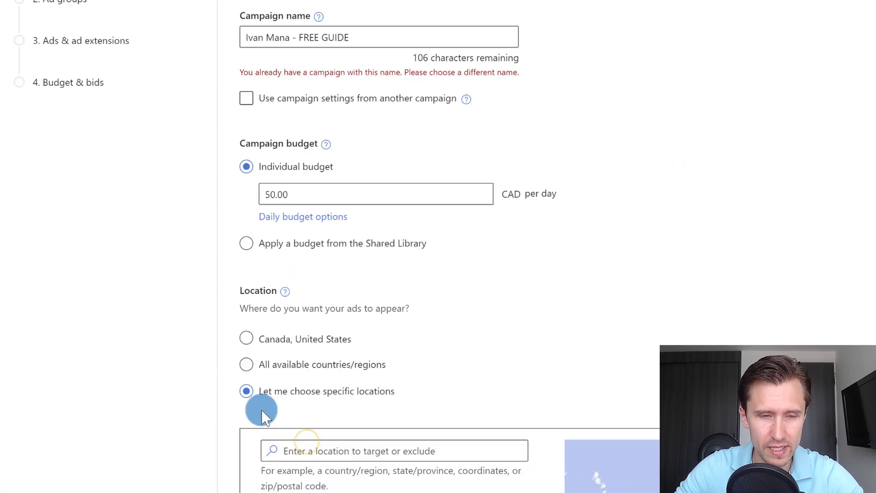
left_click(362, 41)
type("1")
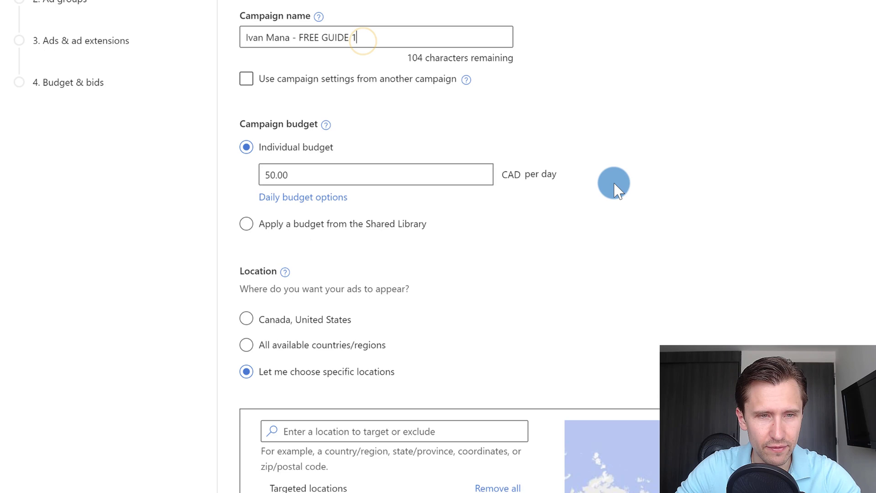
scroll(410, 228, "down", 8)
scroll(270, 292, "down", 10)
left_click(275, 449)
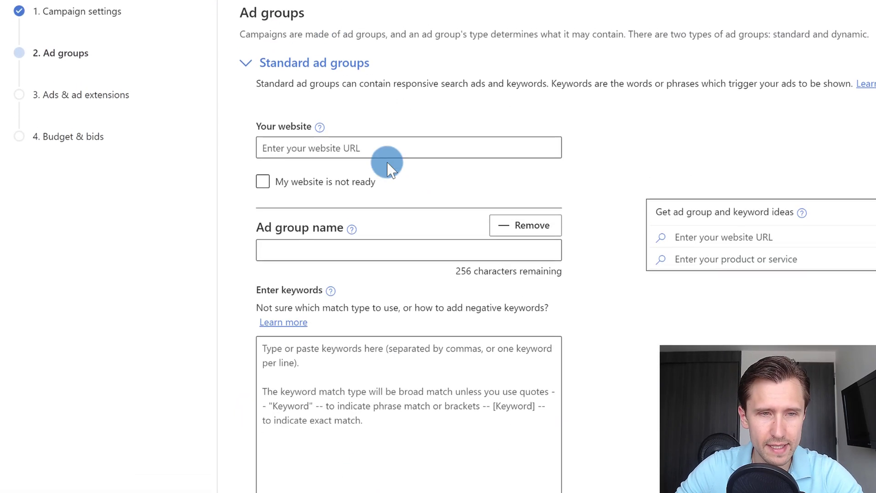
Step: Enter ivanmana.com as the website and load keyword ideas
left_click(351, 153)
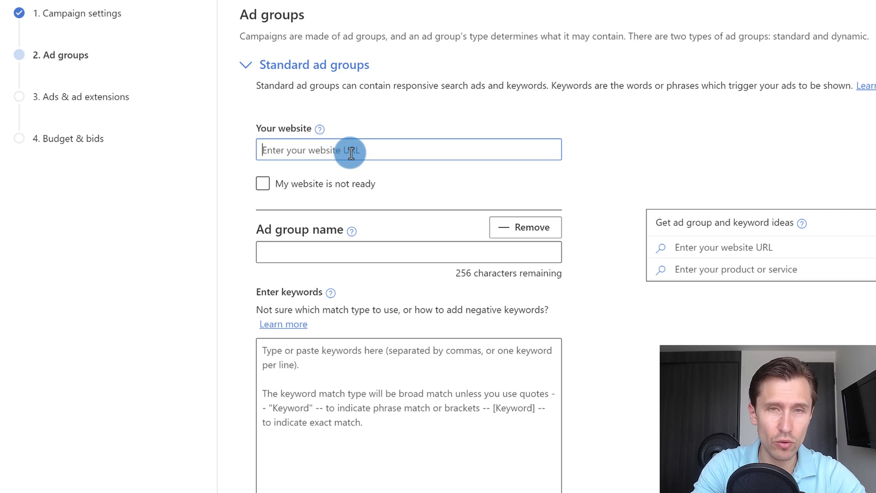
type("ivanmana.com")
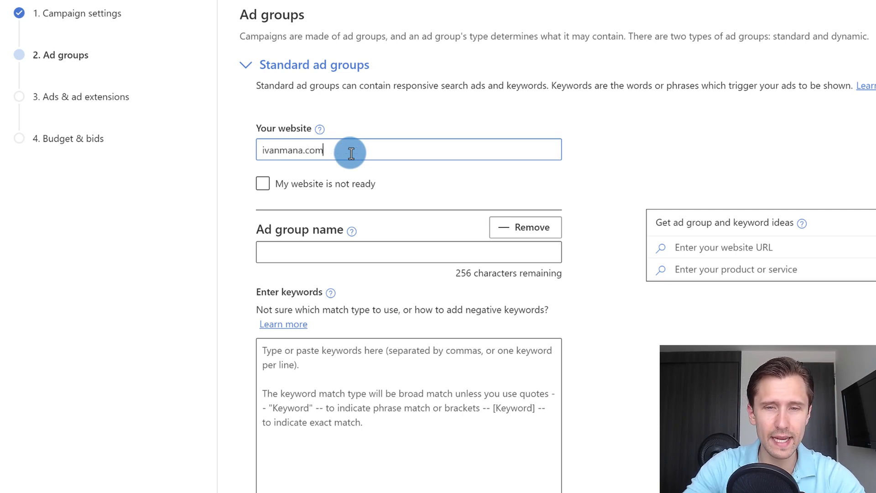
left_click(216, 199)
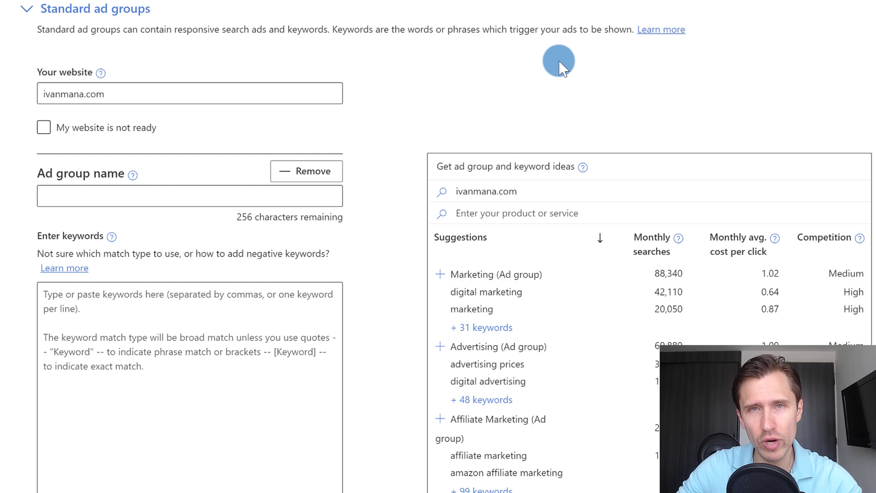
scroll(509, 77, "down", 3)
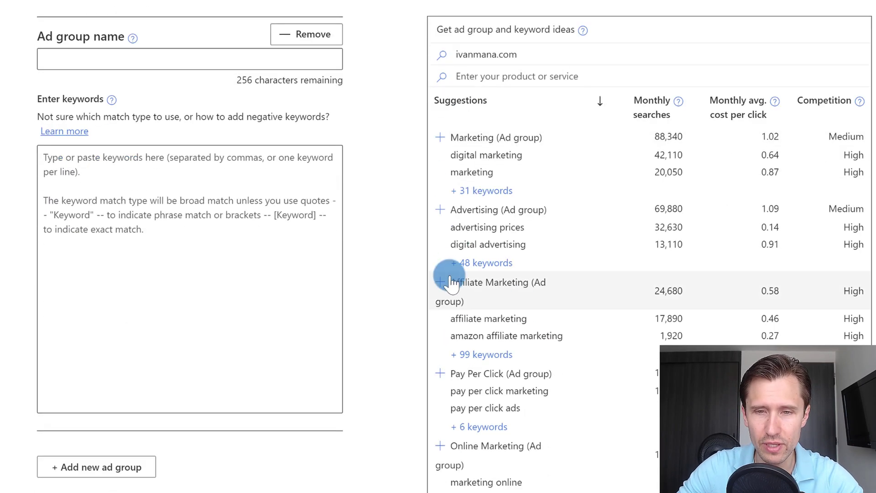
Step: Add the suggested Advertising ad group, then delete all its suggested keywords
left_click(440, 209)
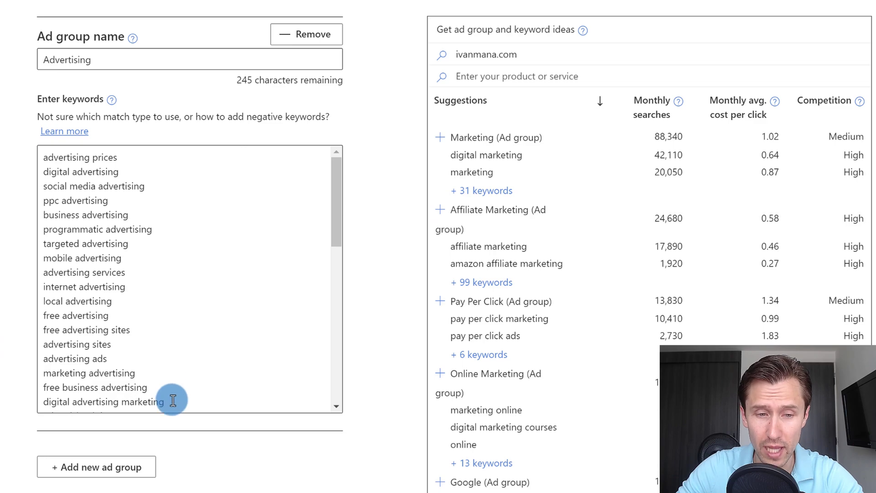
left_click_drag(172, 401, 1, 83)
key("BackSpace")
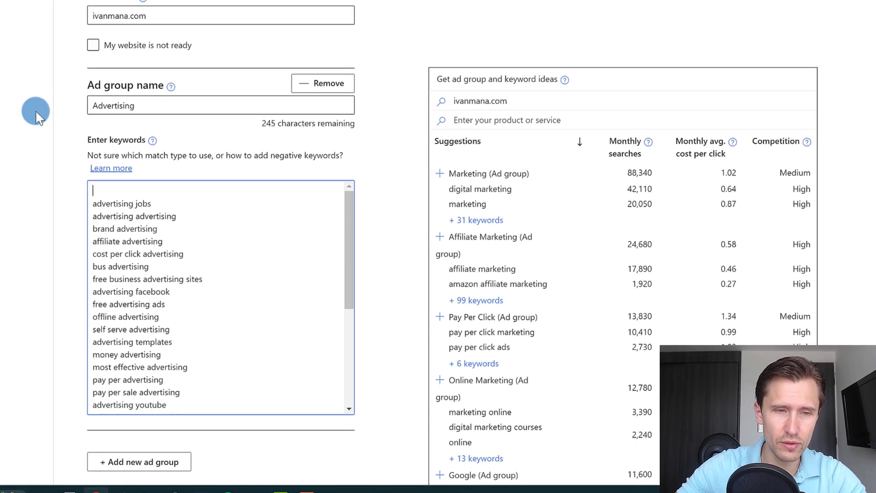
scroll(510, 126, "up", 3)
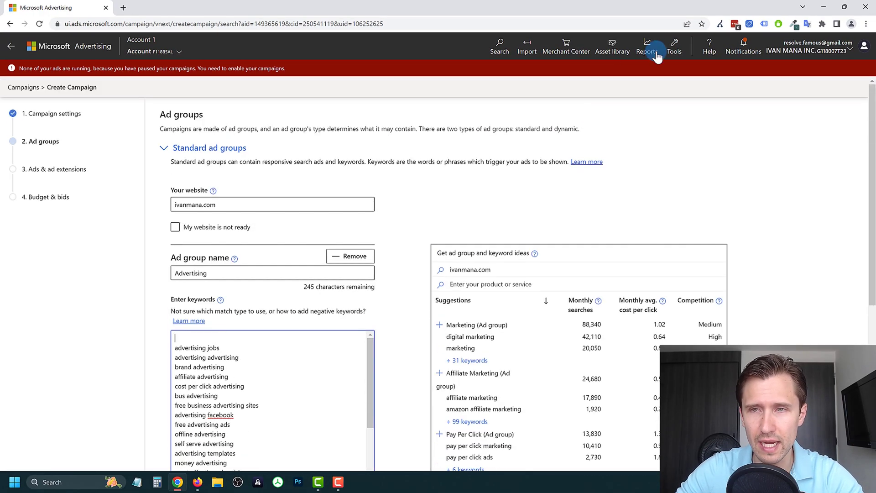
left_click(671, 51)
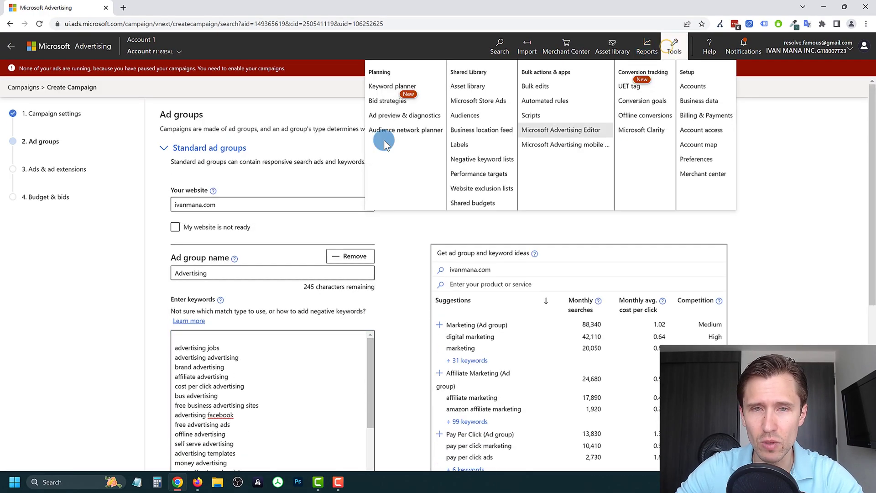
left_click(393, 243)
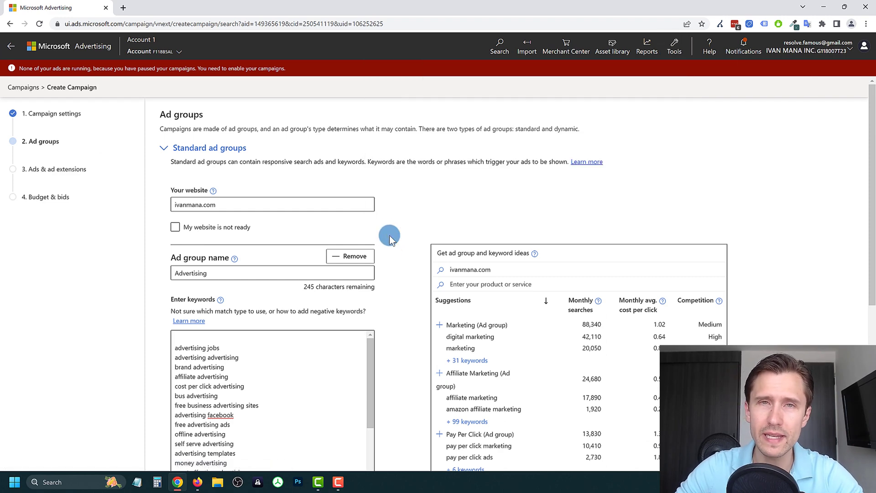
scroll(363, 250, "down", 2)
left_click_drag(243, 409, 186, 245)
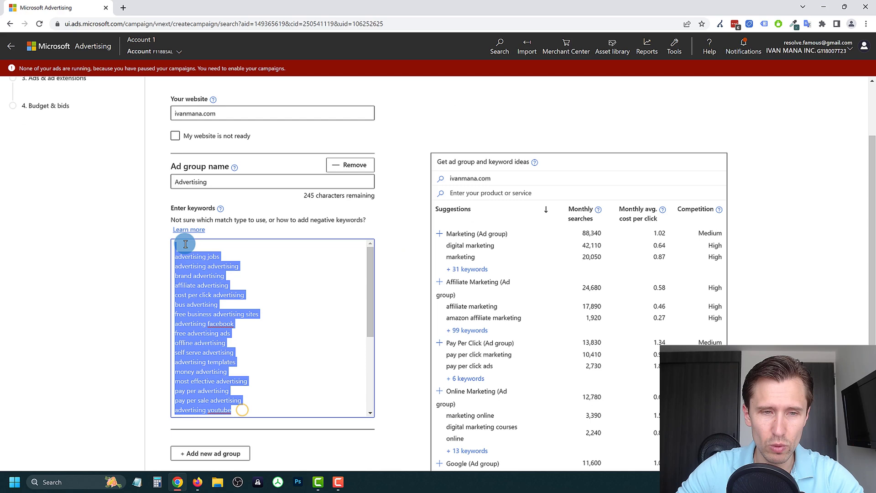
key("BackSpace")
left_click_drag(268, 393, 179, 295)
key("ctrl+a")
key("BackSpace")
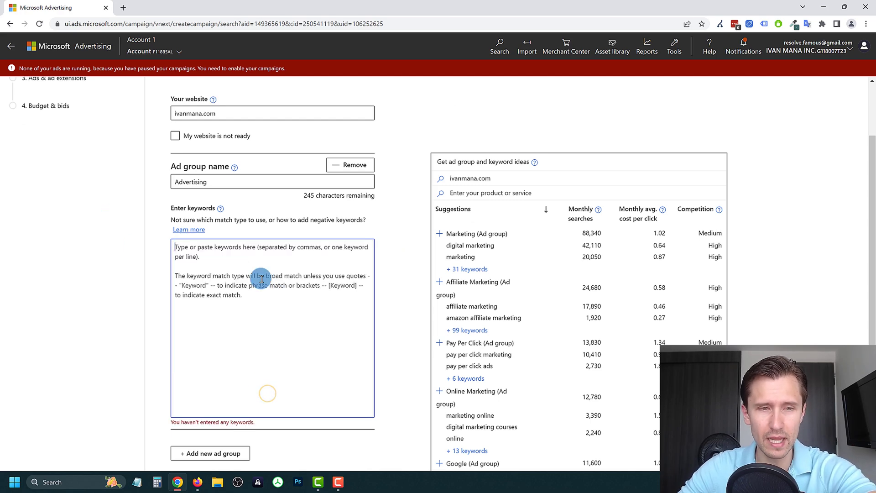
scroll(90, 323, "up", 1)
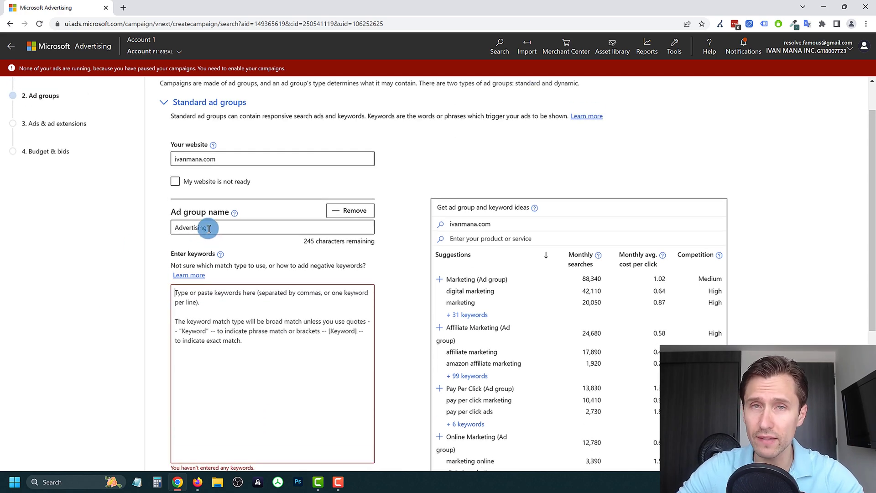
Step: Rename the ad group 'free guide' and enter keywords like 'affiliate marketing guide' and 'affiliate marketing'
double_click(208, 228)
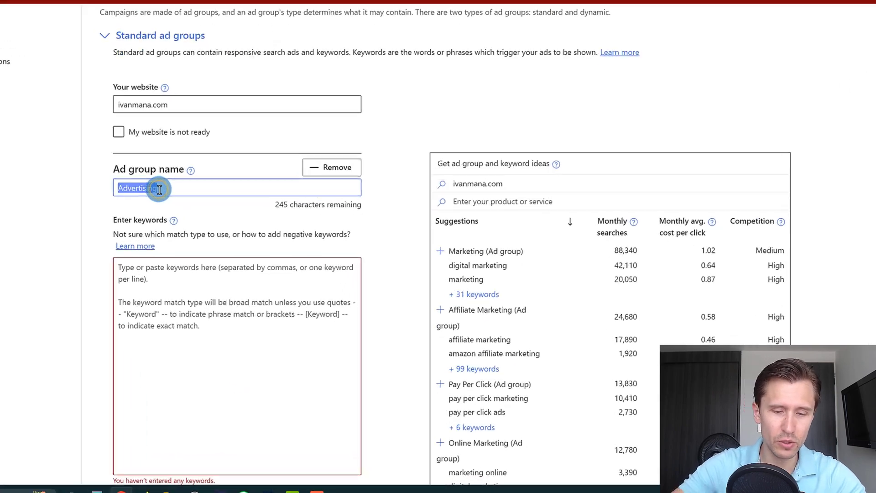
type("free guide")
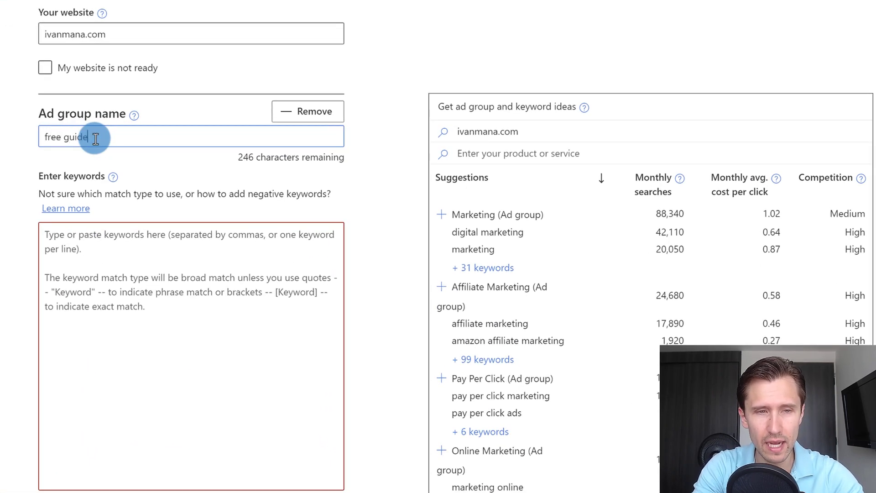
key("Tab")
key("Tab")
type("affil")
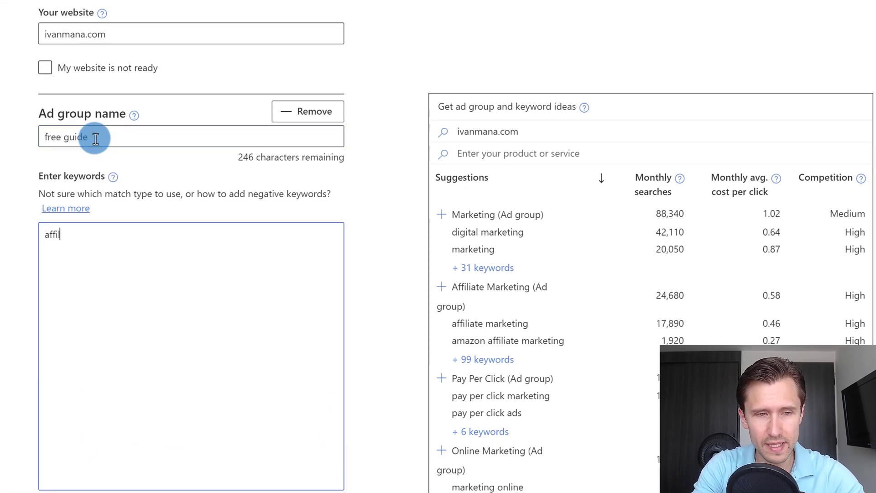
type("iate mark")
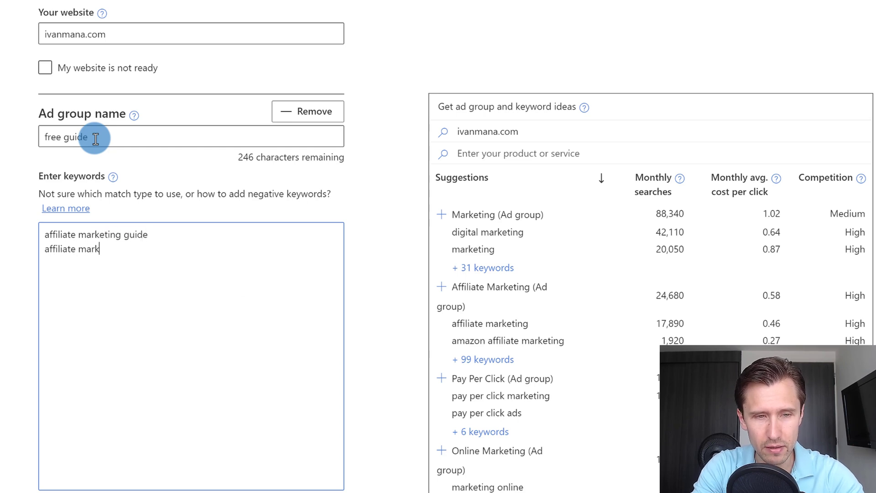
type("eting guide affiliate ma")
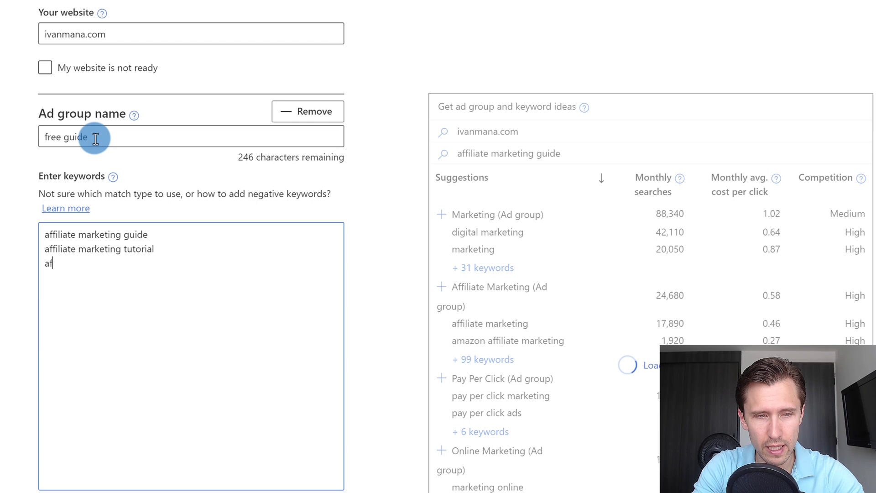
type("rketing")
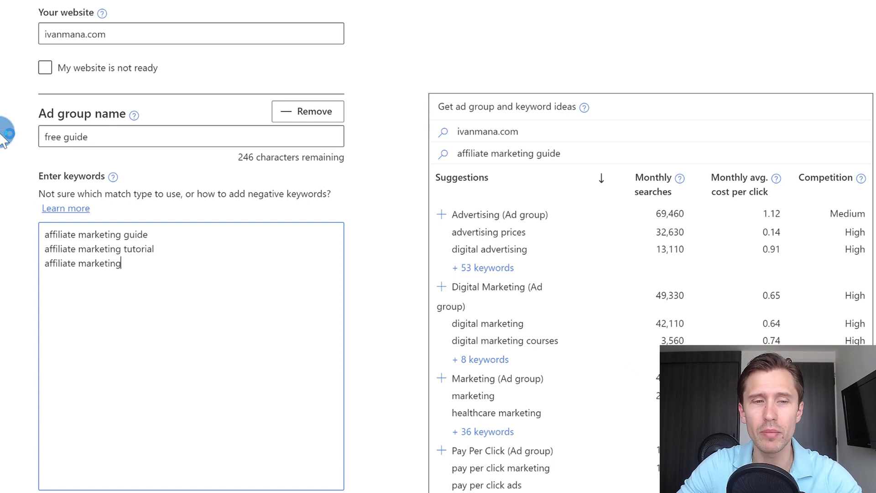
triple_click(155, 236)
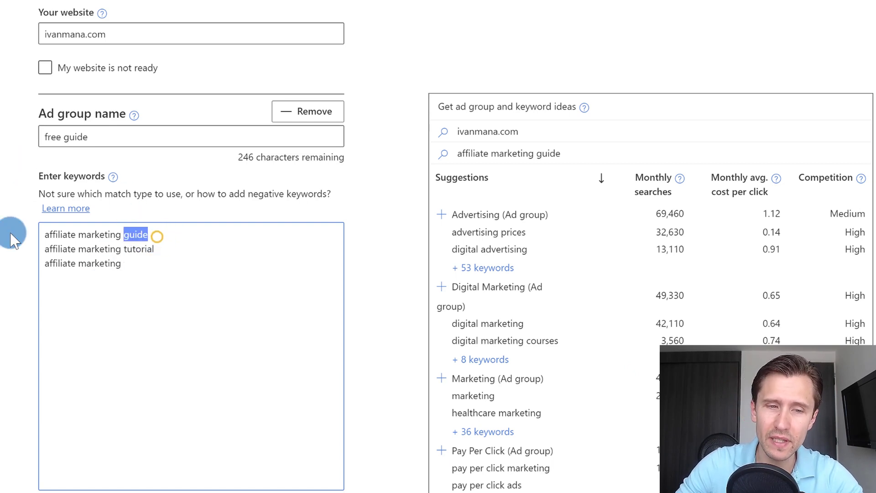
left_click(6, 233)
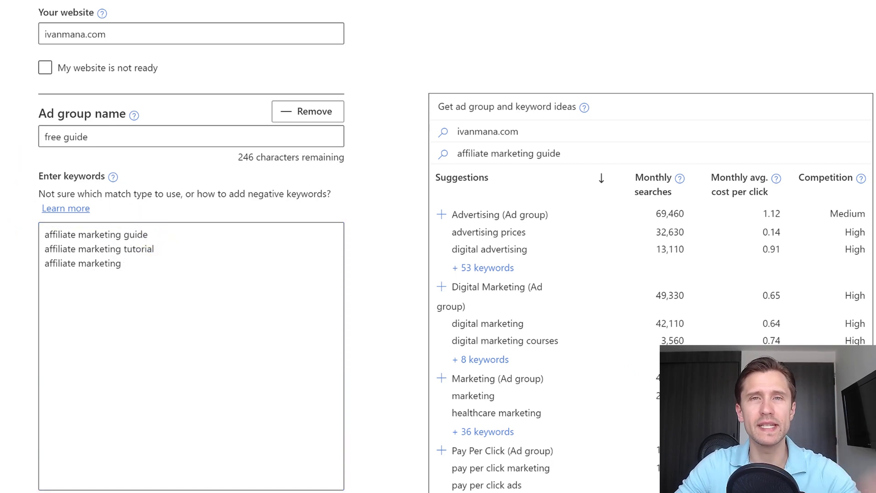
scroll(144, 338, "down", 7)
Step: Save the ad group, create an ad with final URL ivanmana.com and headline 'Free Affiliate Marketing Guide'
left_click(97, 459)
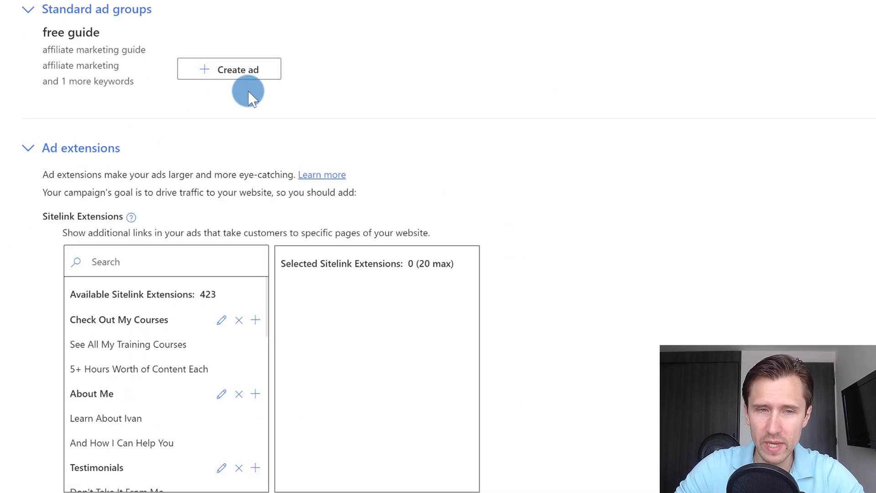
left_click(225, 72)
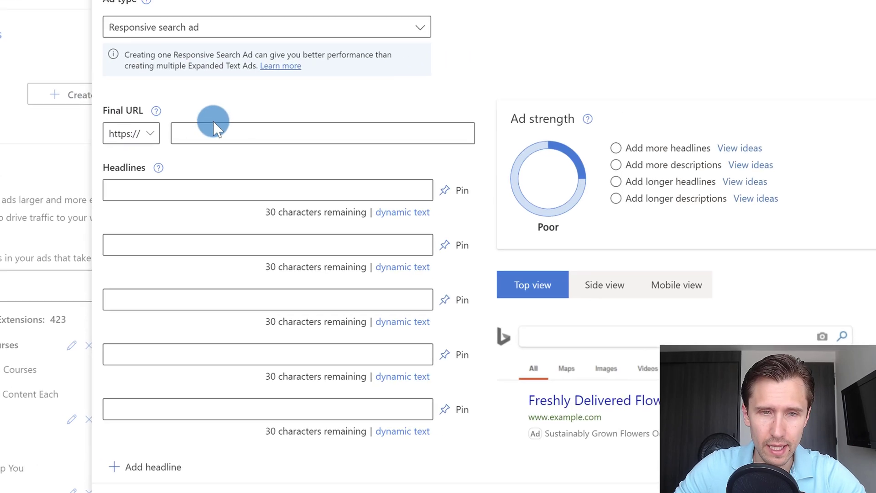
left_click(356, 107)
type("ivan")
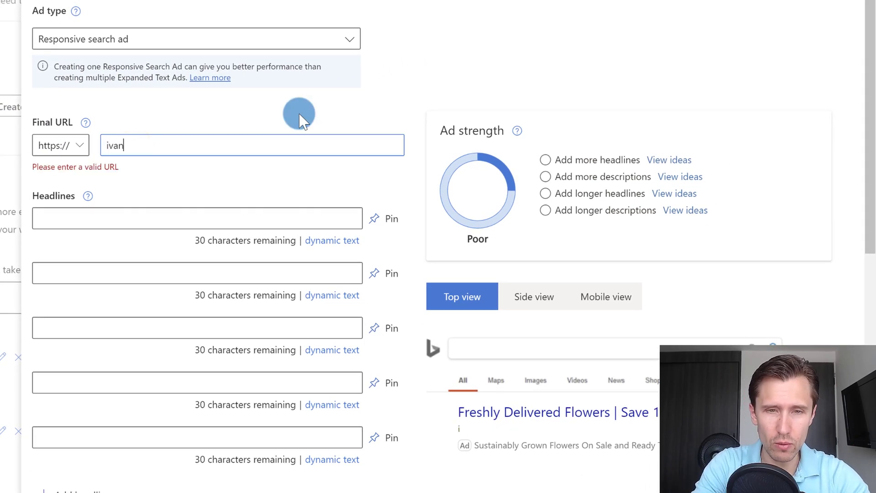
type("mana.com")
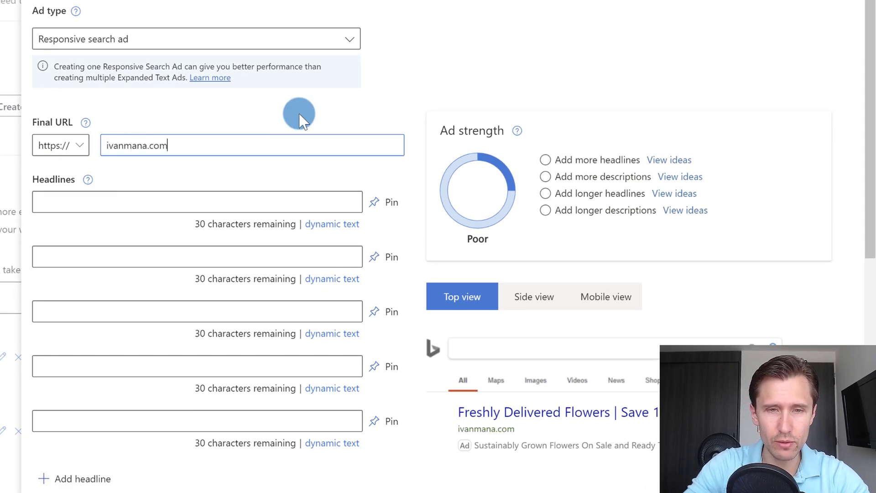
left_click(98, 201)
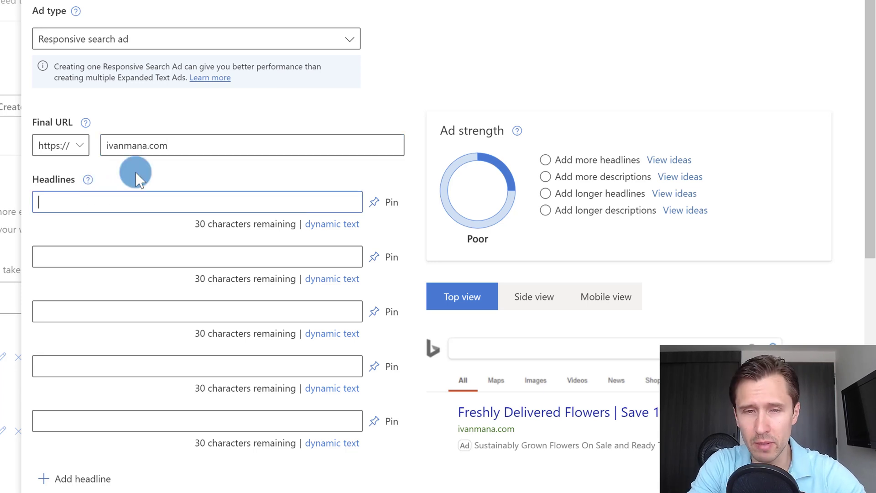
type("Fr")
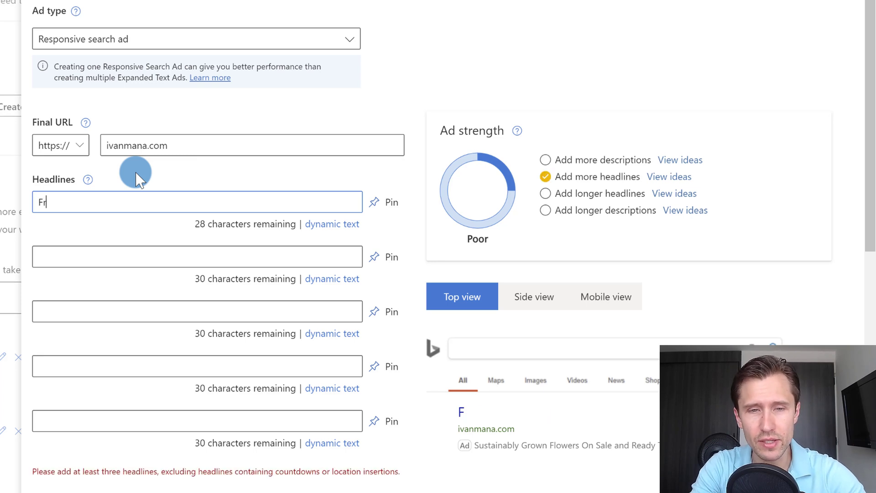
type("ee Affiliate Marketing Guide")
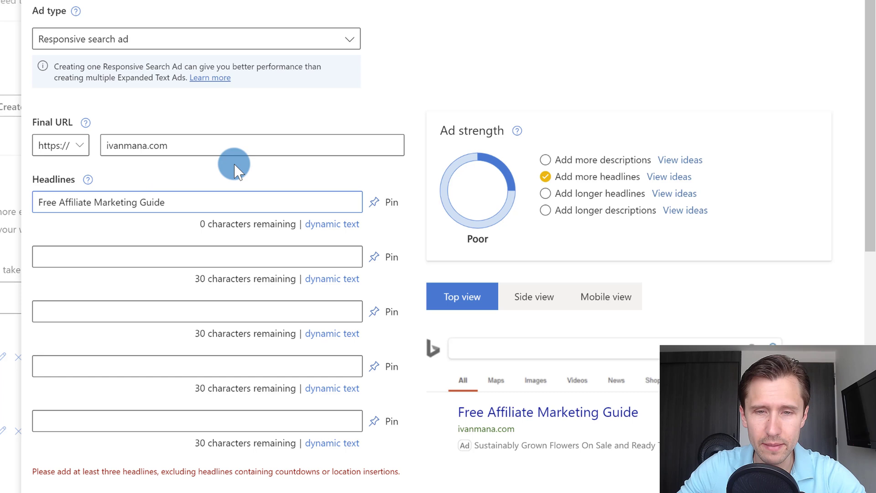
Step: Pin the first headline to position 1
left_click(385, 208)
left_click(411, 248)
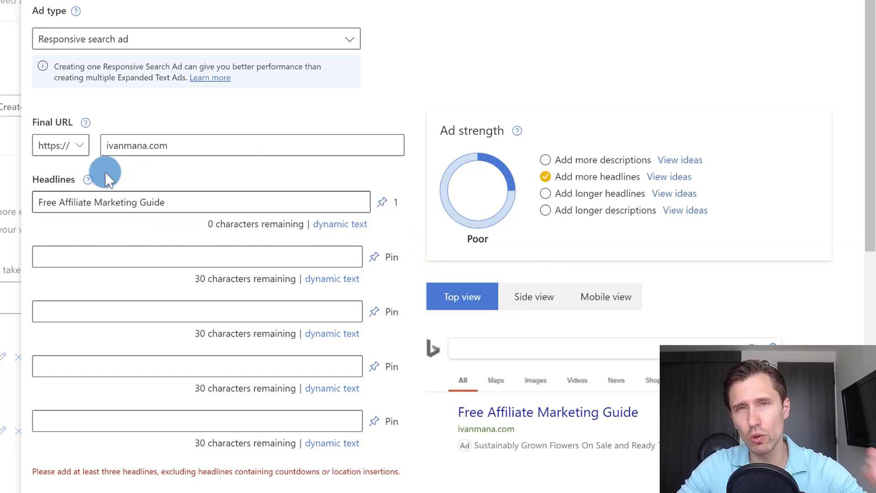
left_click(74, 253)
left_click(381, 202)
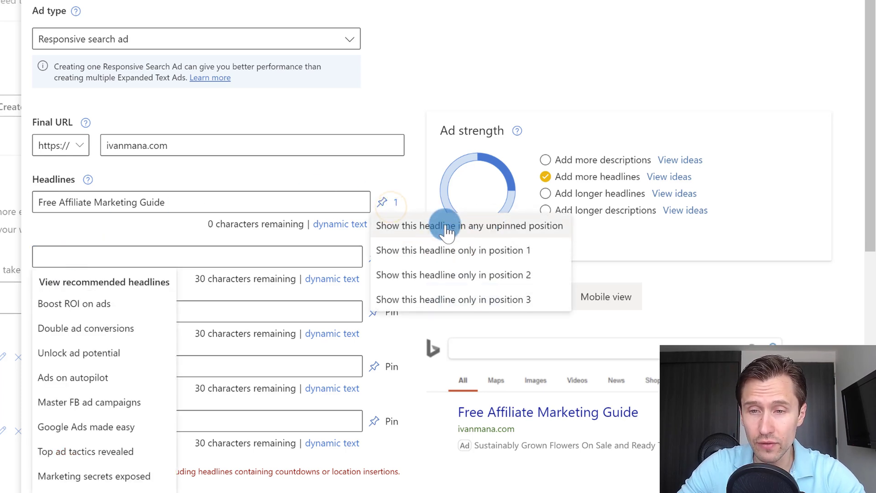
left_click(374, 174)
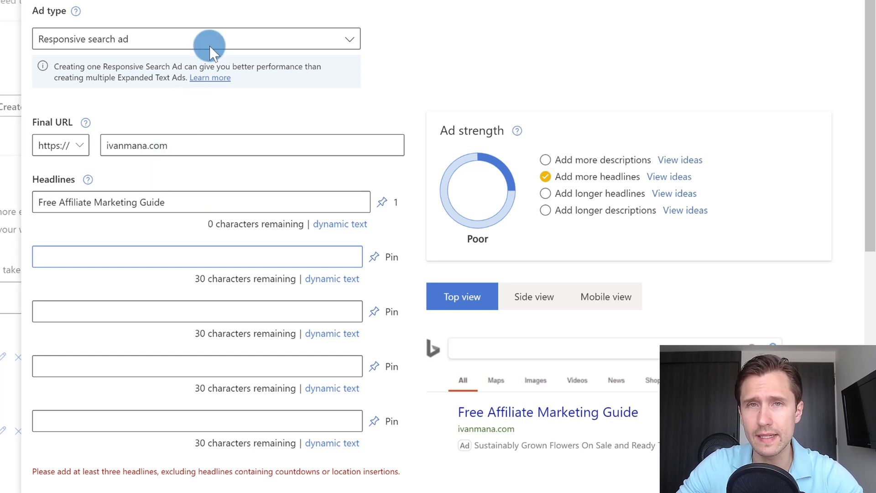
Step: Add headline 'Get Started Now' pinned to position 2
left_click(42, 254)
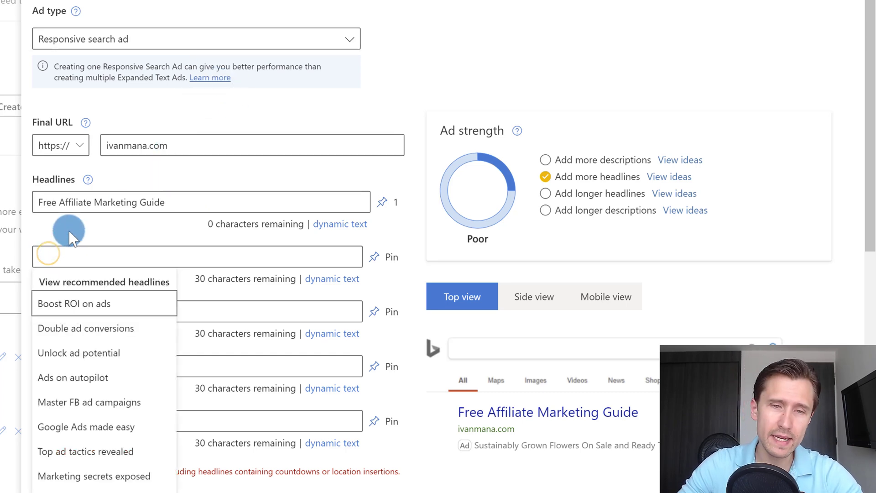
left_click(67, 253)
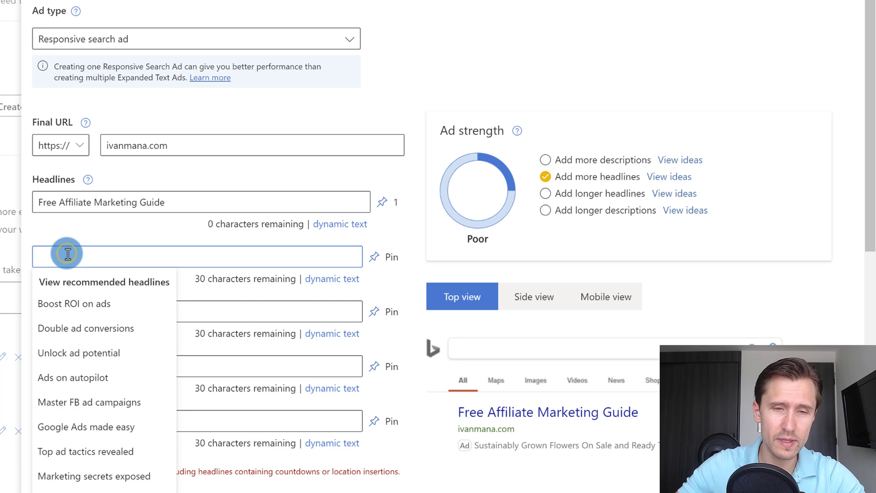
type("Get Started Now")
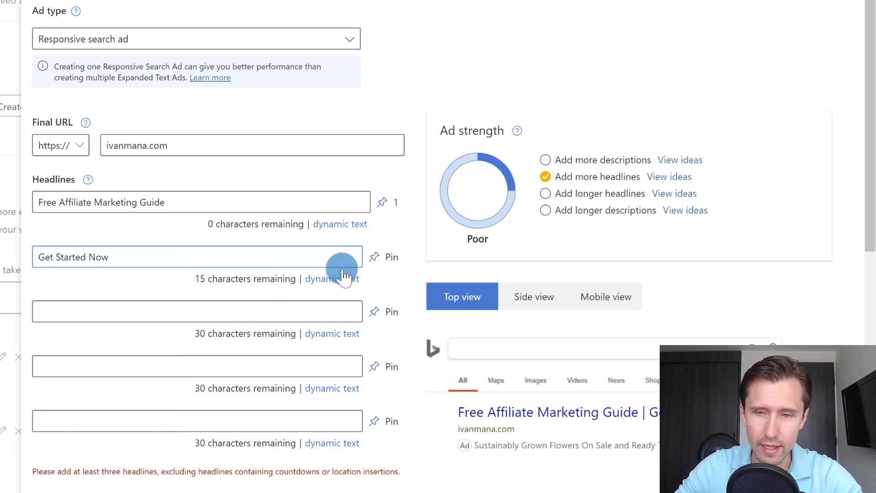
left_click(373, 255)
left_click(429, 330)
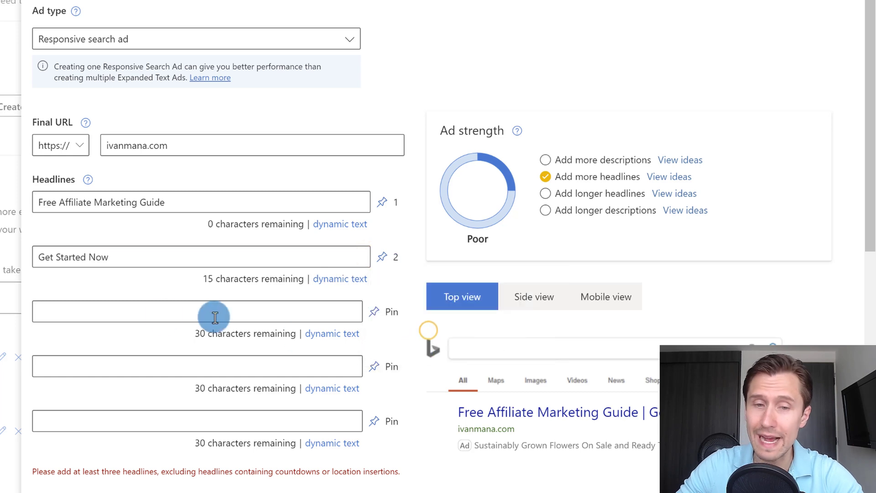
Step: Add headline '55-Page Affiliate Guide' pinned to position 3
left_click(103, 315)
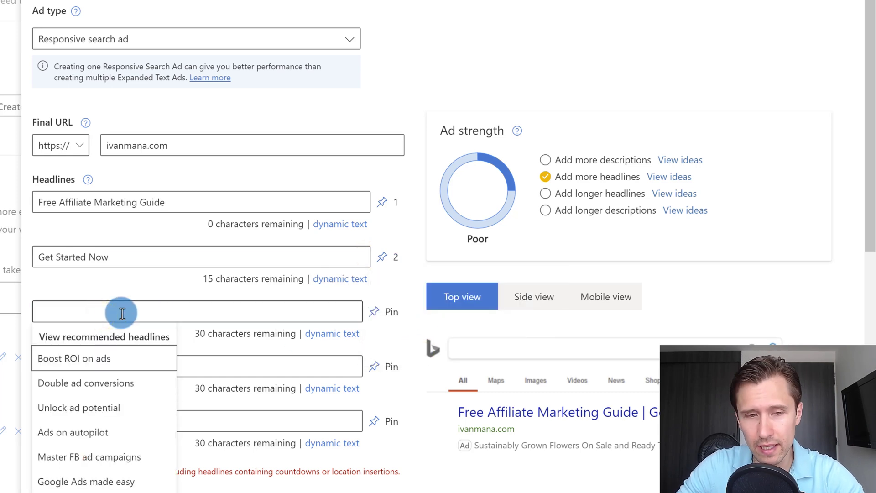
left_click(107, 310)
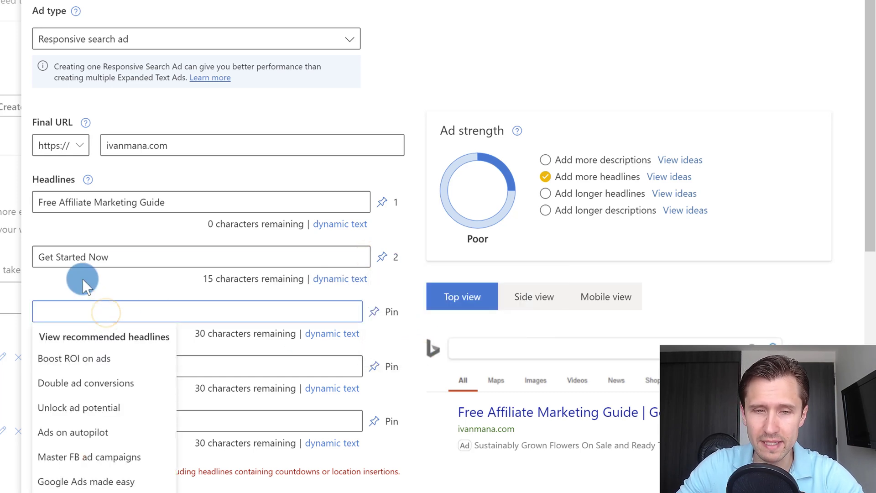
scroll(90, 281, "down", 2)
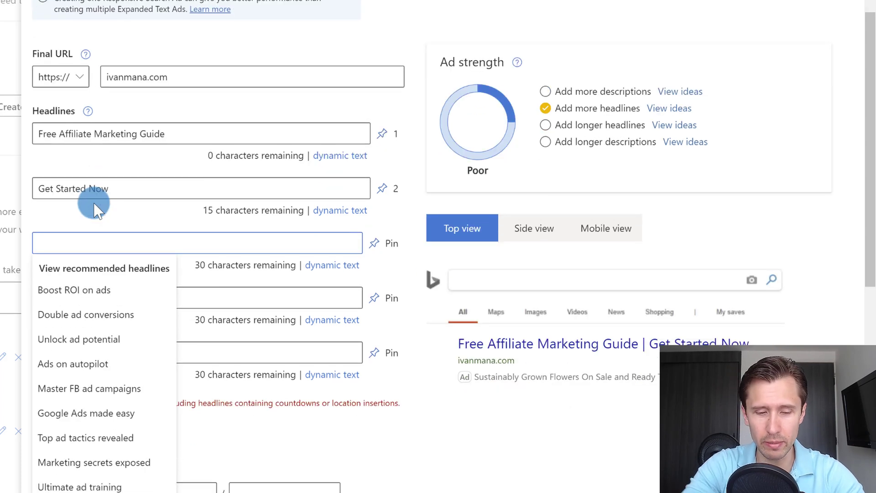
type("55-Page Af")
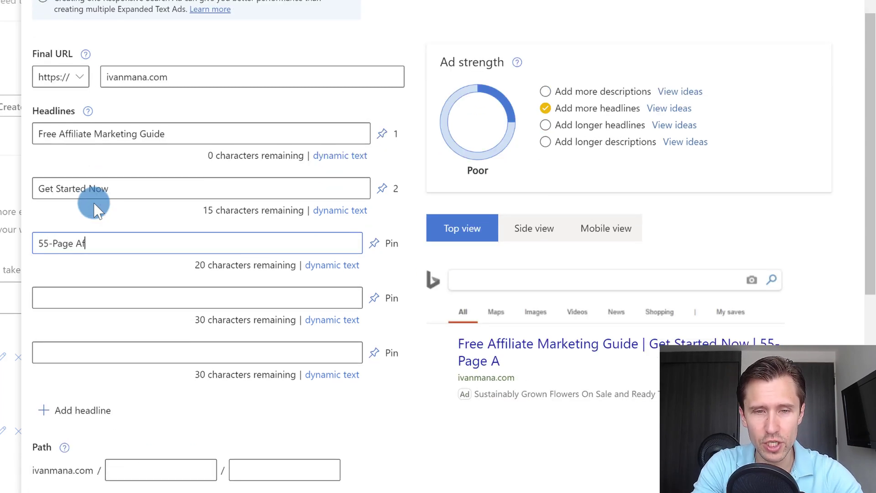
type("filiate Guide")
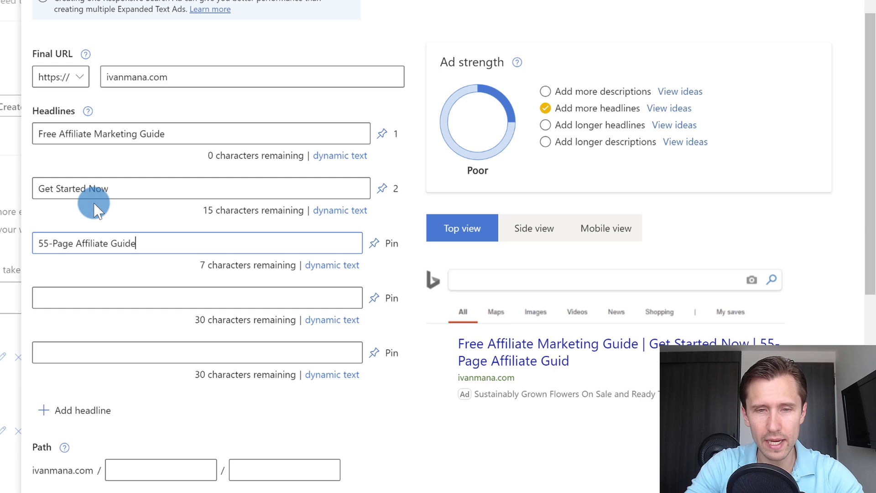
left_click(388, 243)
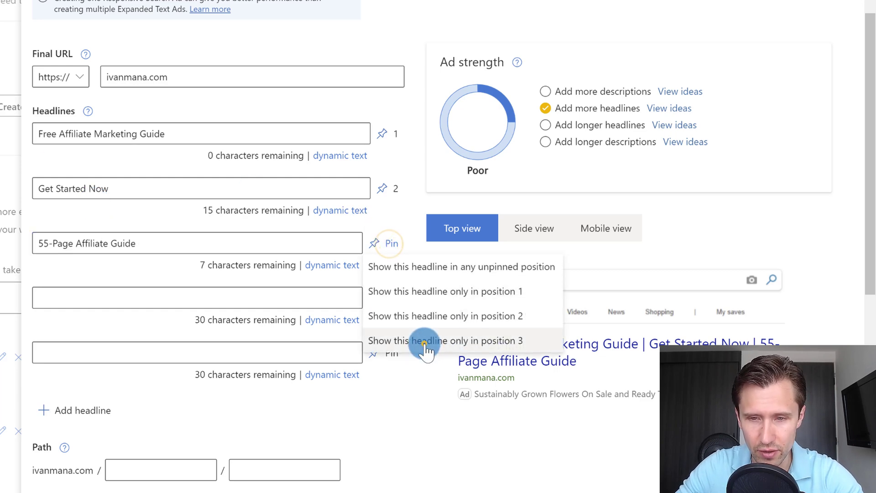
left_click(422, 340)
scroll(416, 322, "down", 5)
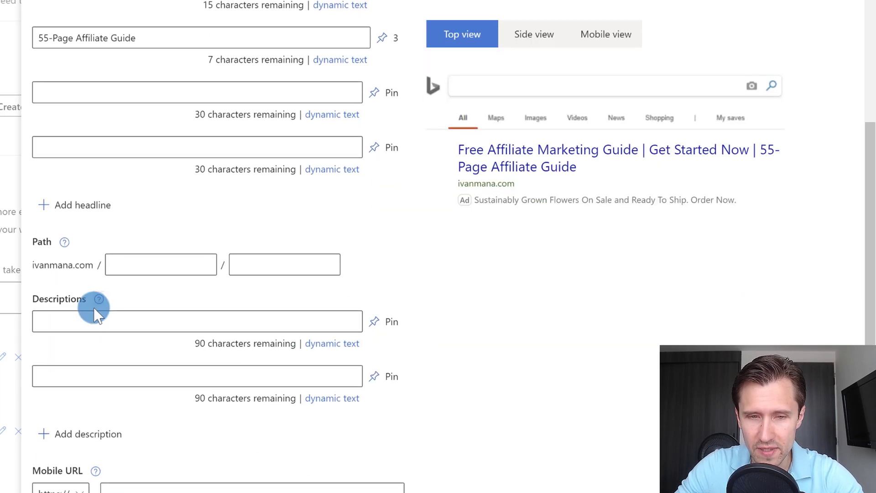
Step: Write the first description offering the free marketing guide, leaving it unpinned
left_click(100, 321)
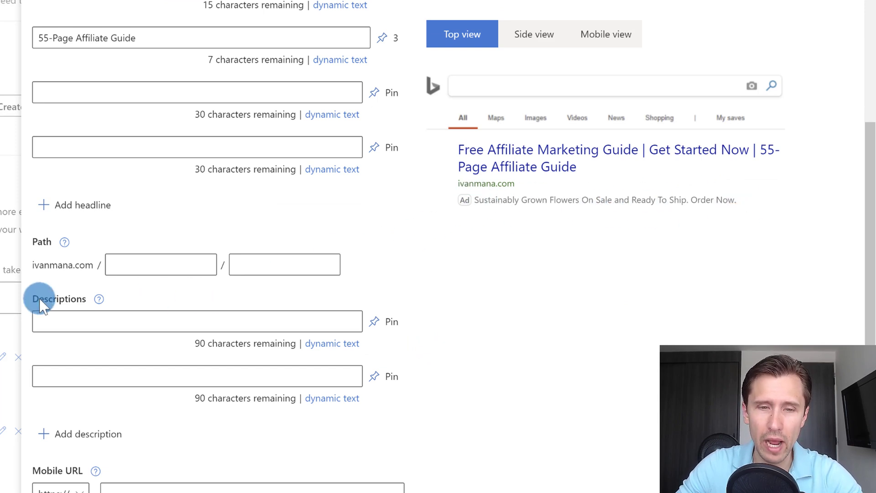
left_click(107, 316)
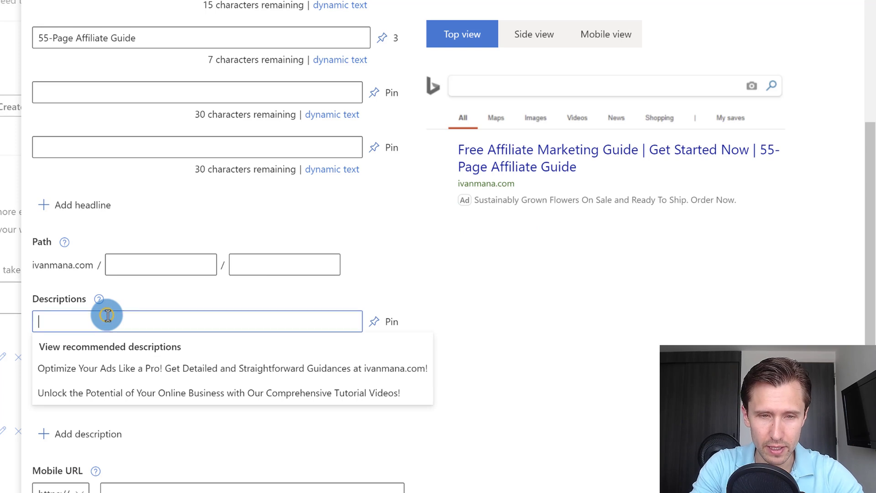
type("Get Started With Your Free 55-P")
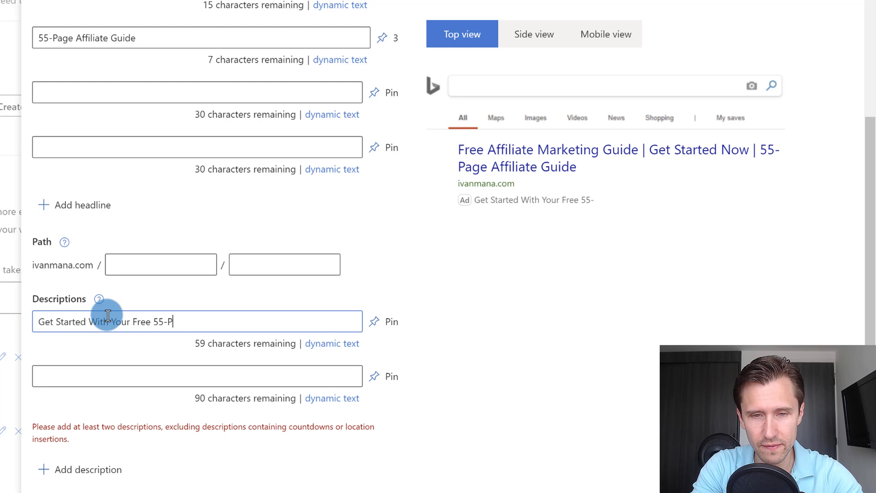
type("Marketing Guide ")
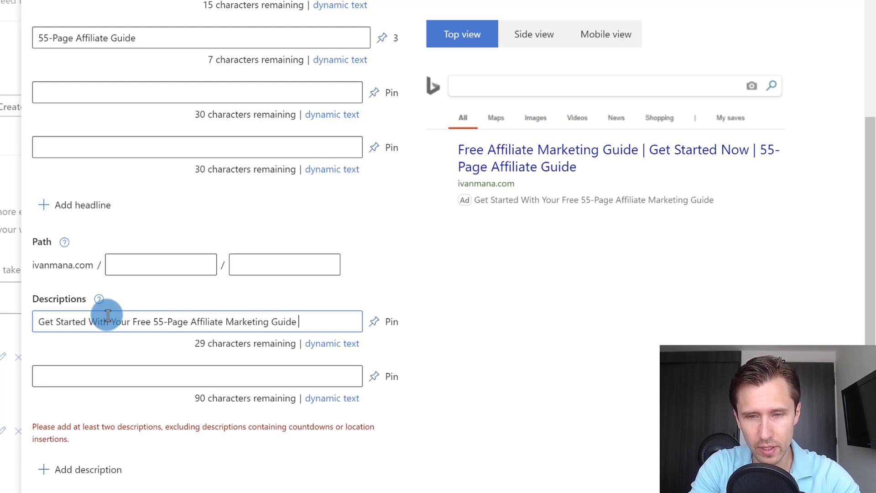
type("& Make Money POte")
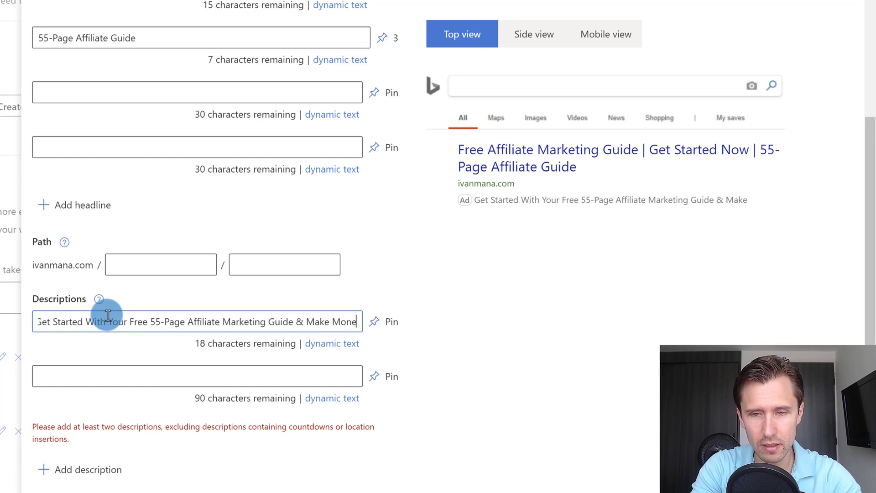
key("BackSpace")
key("BackSpace")
key("BackSpace")
type("otentially T")
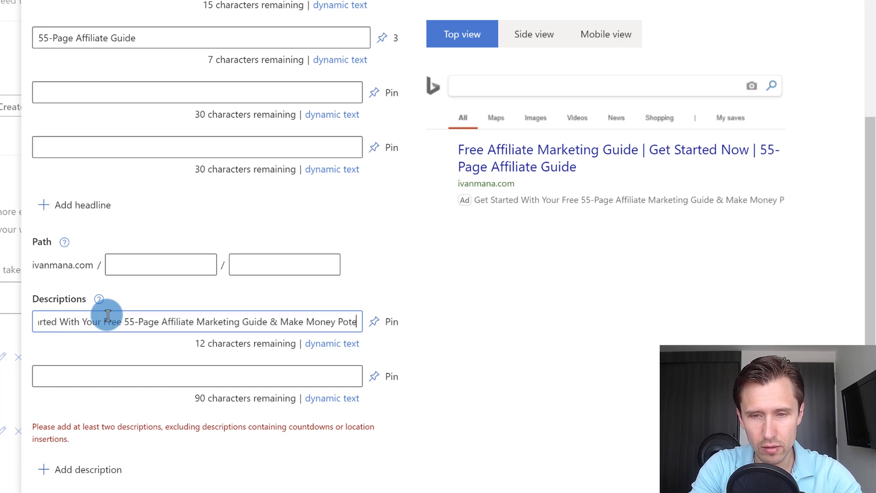
key("BackSpace")
key("BackSpace")
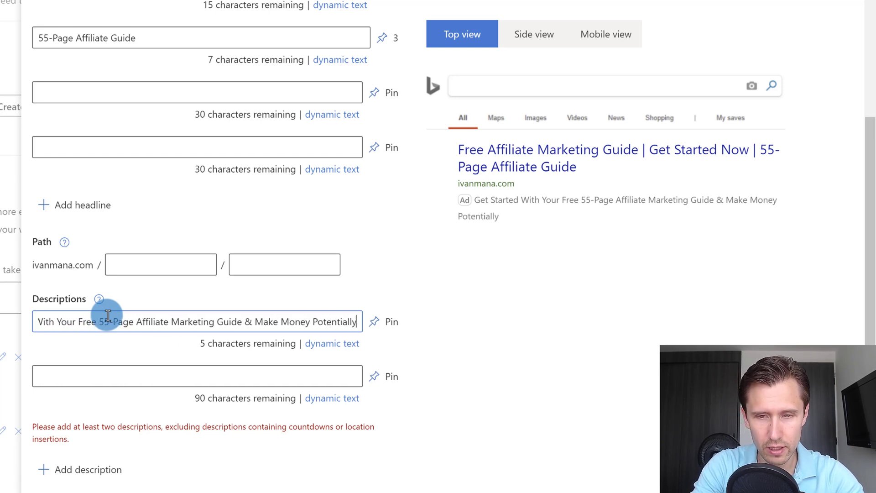
type("Now")
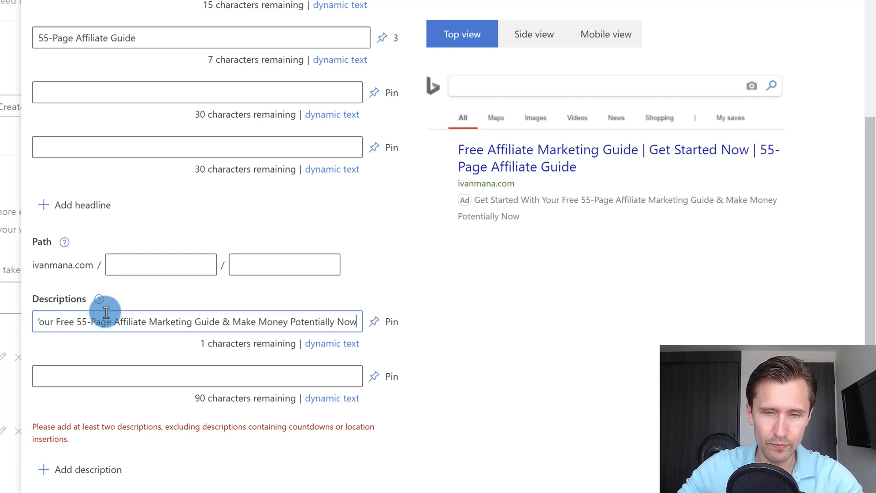
left_click(386, 322)
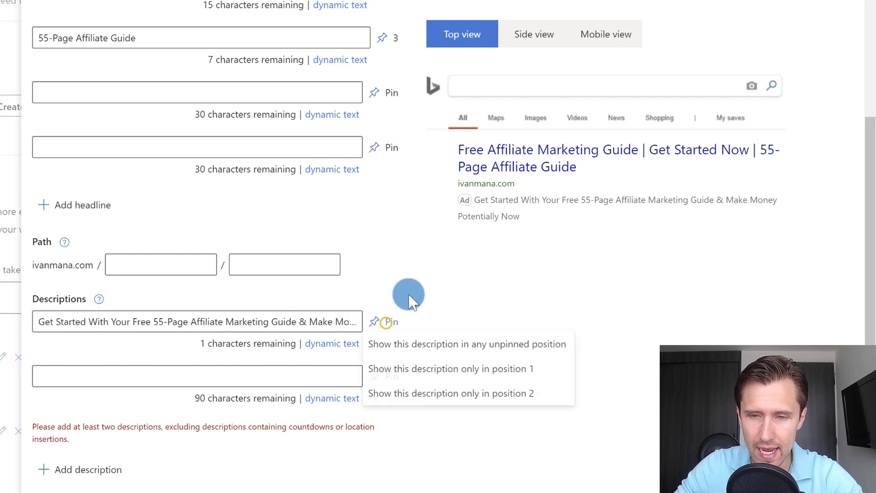
left_click(431, 250)
Step: Add a second description introducing the advertiser and the Freedom Lifestyle offer
right_click(214, 346)
left_click(72, 382)
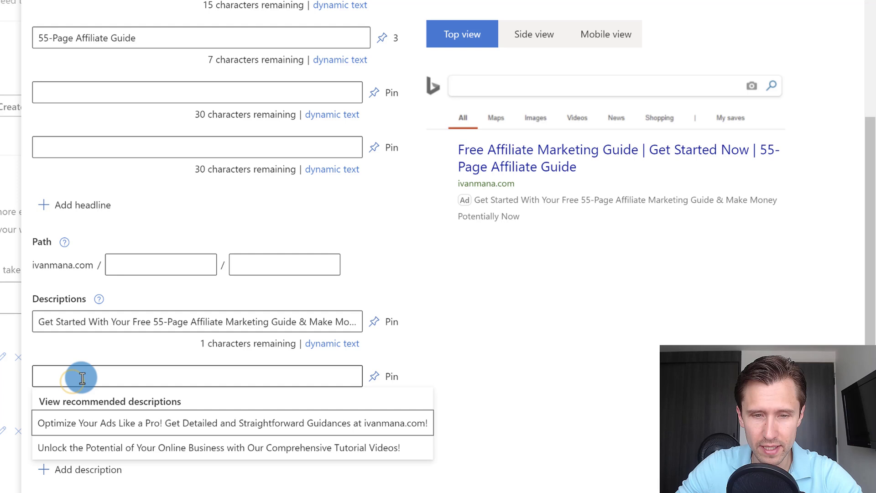
left_click(81, 377)
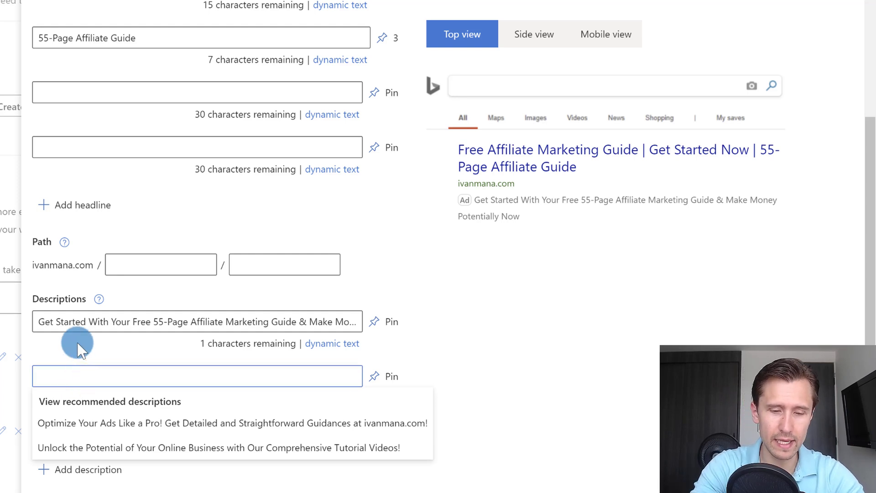
type("My Name is ")
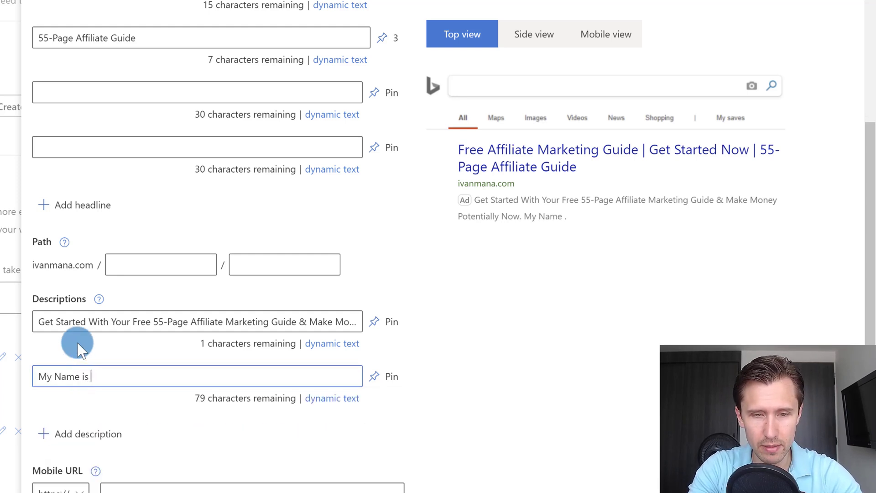
type("Ivan & I ")
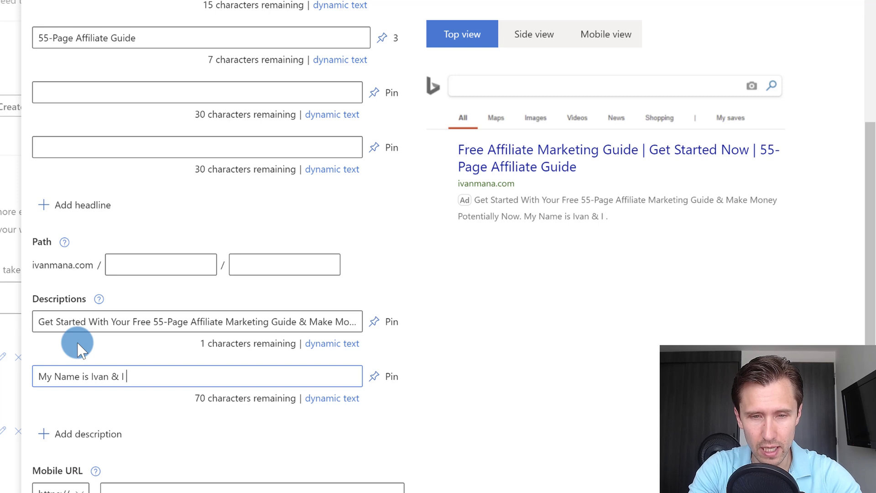
type("Want to Help You ")
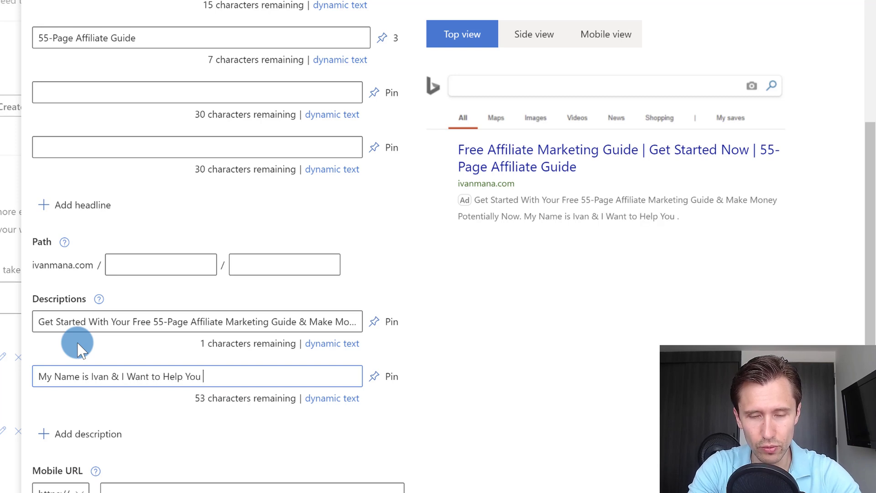
type("Live a Freedom Lifestyle")
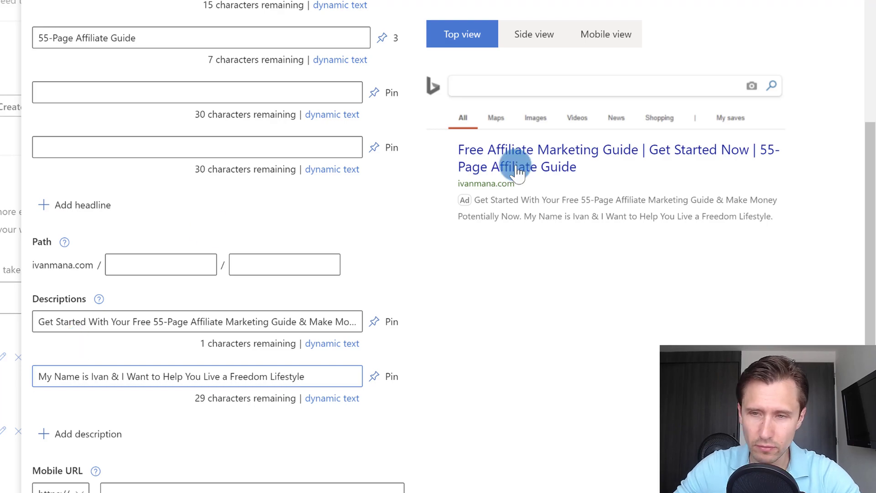
scroll(451, 315, "down", 3)
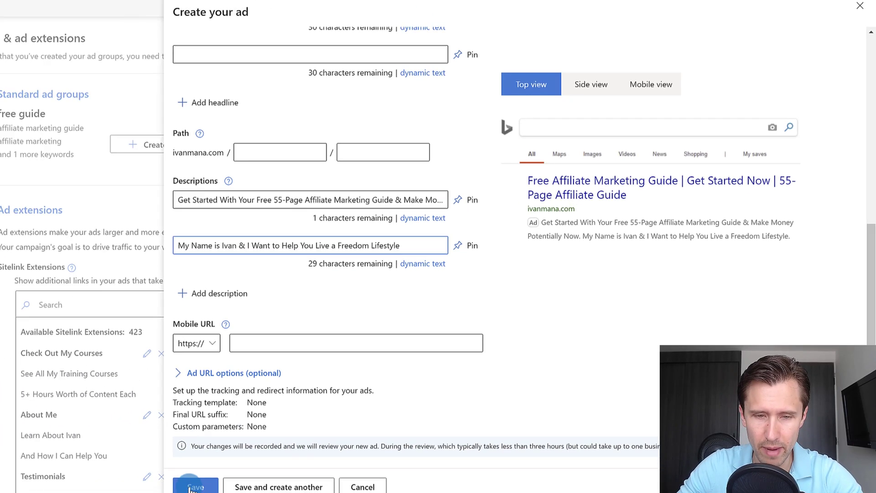
Step: Save the ad and skip past the extensions sections to the Budget & bids step
left_click(333, 454)
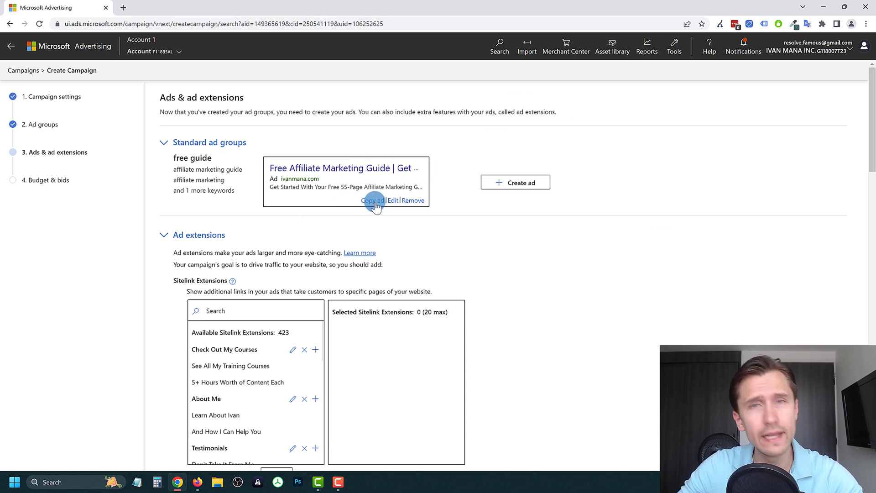
scroll(498, 237, "down", 3)
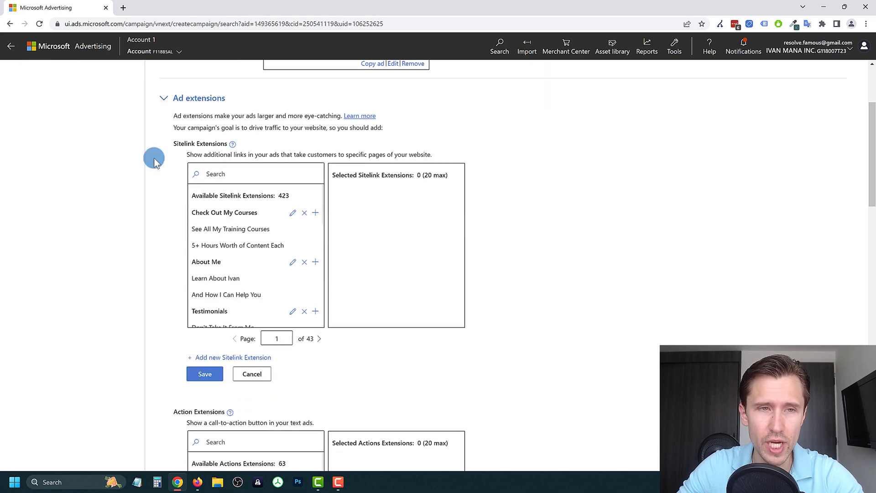
scroll(315, 190, "down", 2)
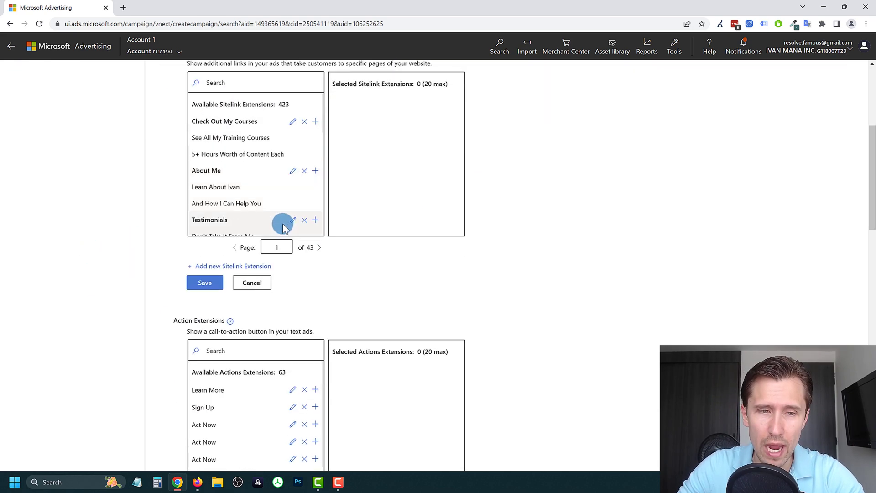
scroll(284, 223, "down", 3)
scroll(203, 253, "down", 11)
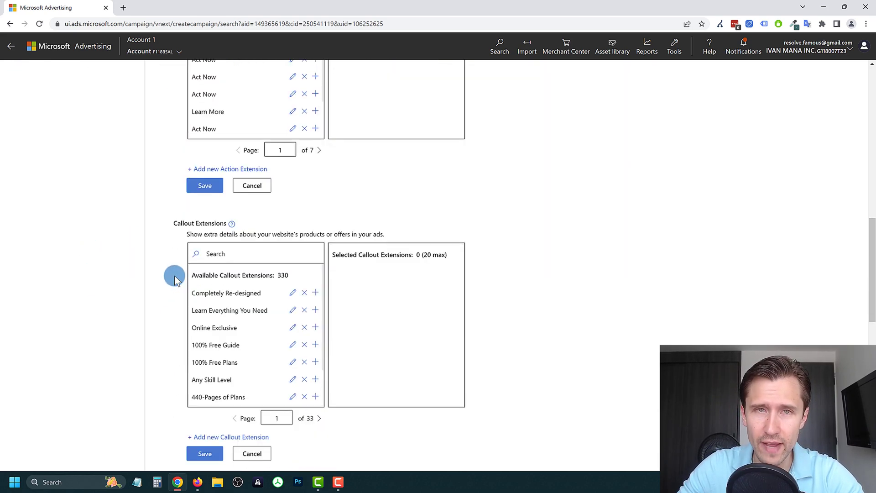
scroll(172, 284, "down", 9)
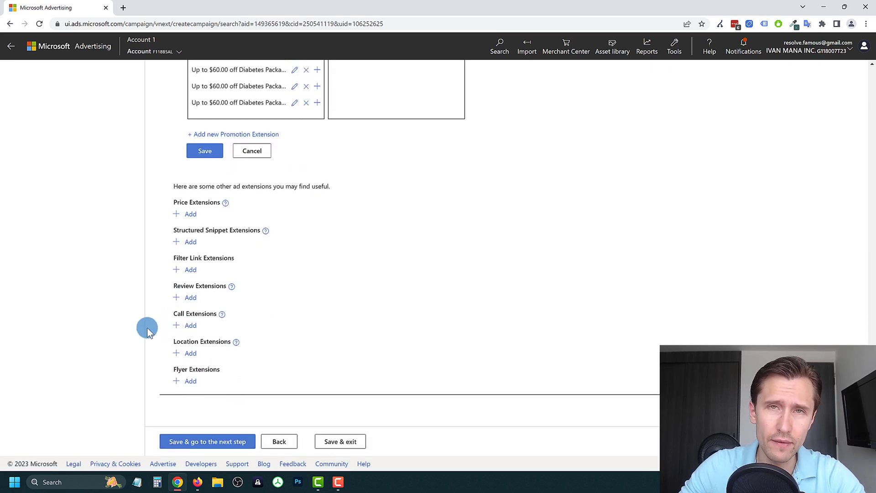
left_click(232, 442)
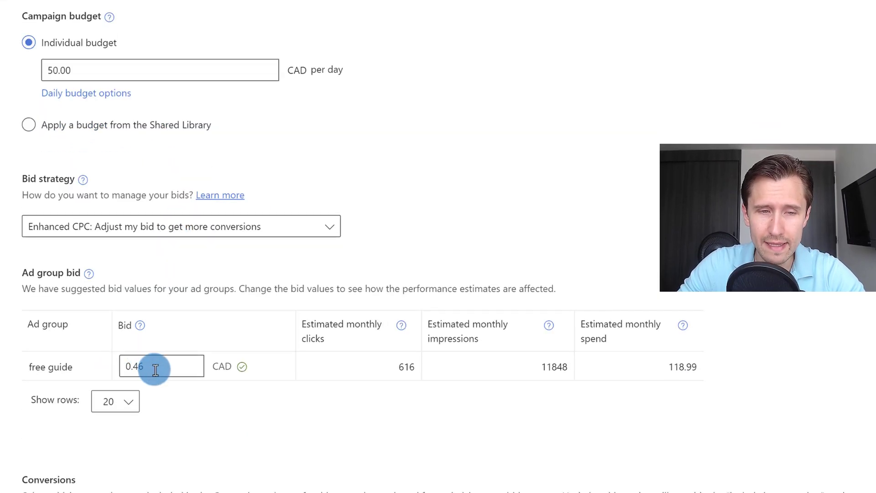
Step: Change the free guide ad group bid from 0.46 to 0.20, then to 0.40 CAD
left_click_drag(155, 370, 117, 365)
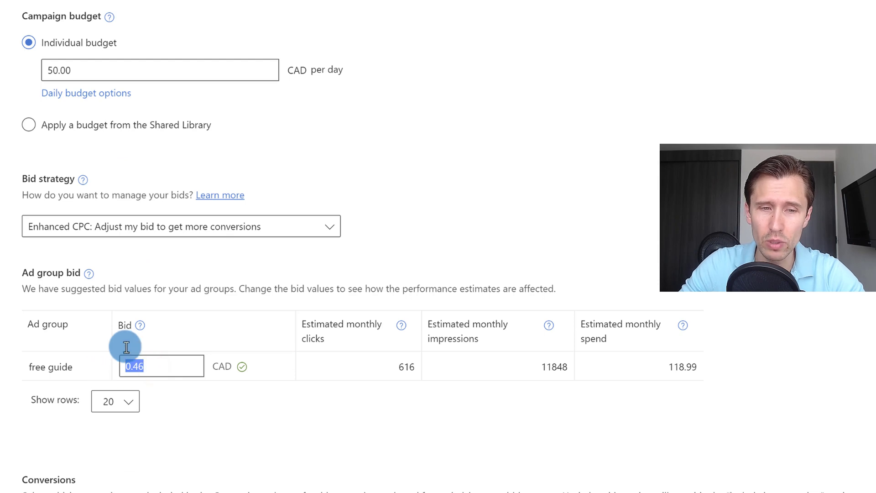
left_click(168, 365)
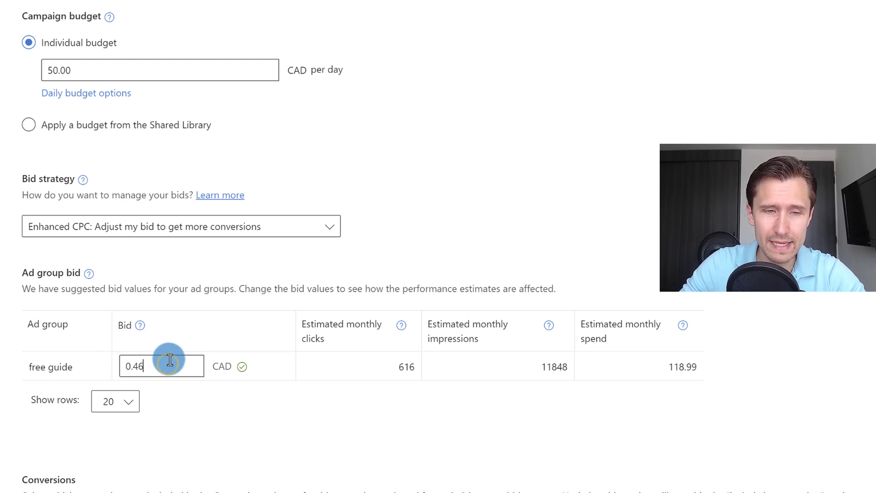
key("BackSpace")
key("BackSpace")
type("20")
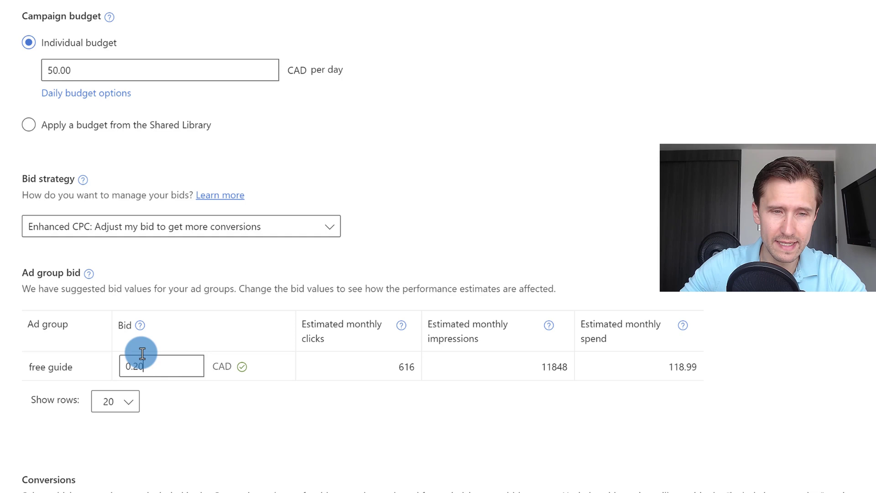
left_click(582, 393)
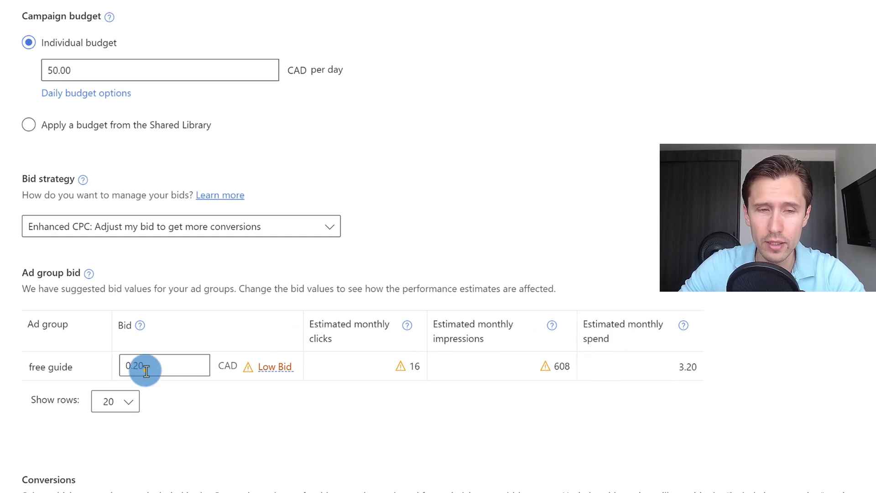
left_click_drag(146, 371, 135, 368)
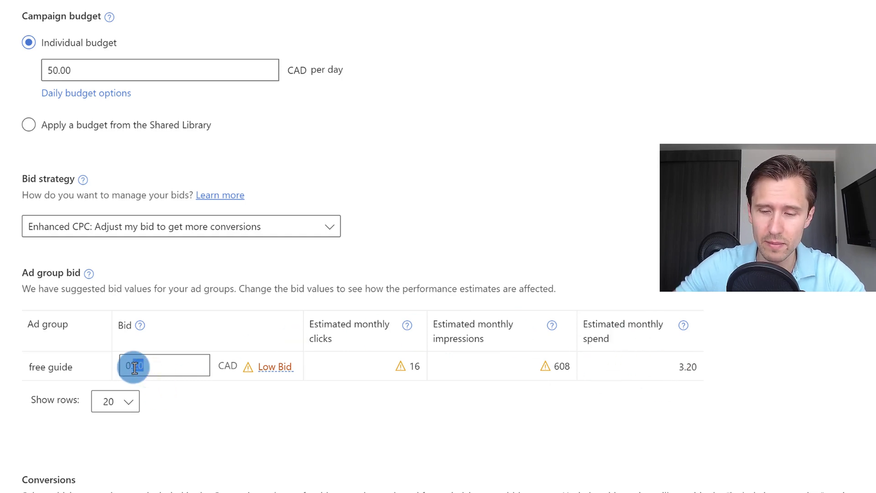
type("40")
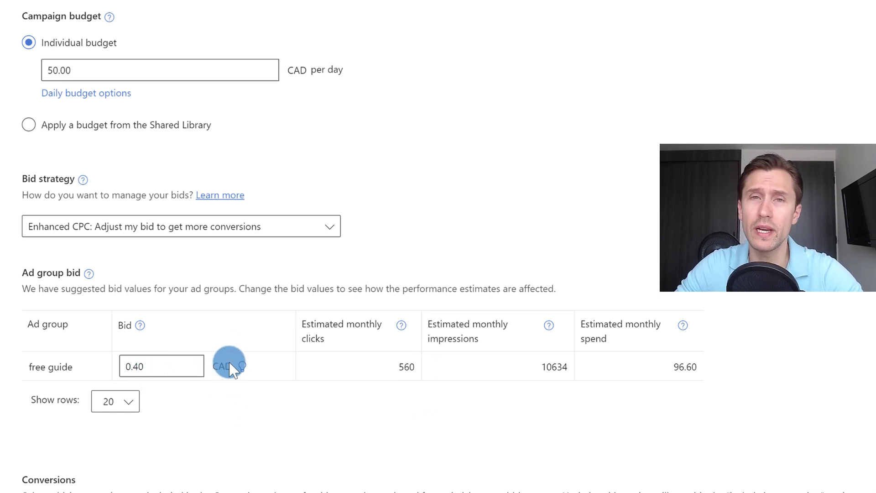
scroll(281, 340, "down", 3)
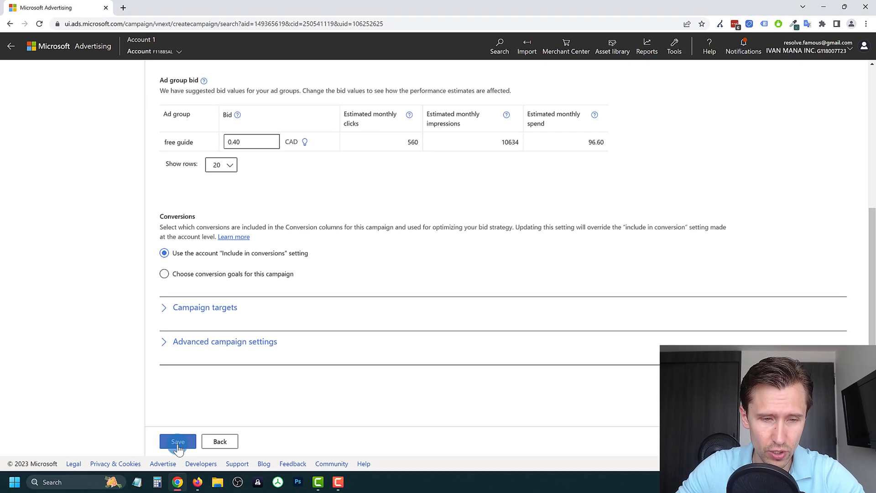
Step: Save the FREE GUIDE 1 campaign and open it from the campaigns list
left_click(178, 442)
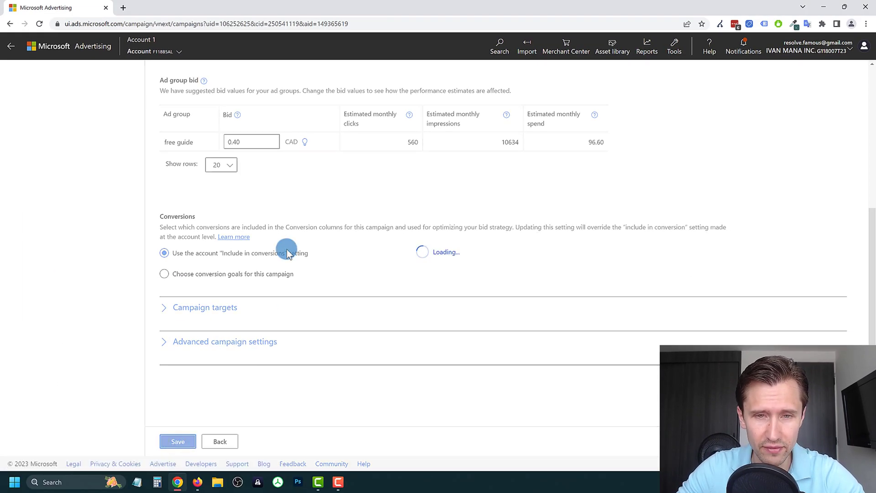
left_click(280, 288)
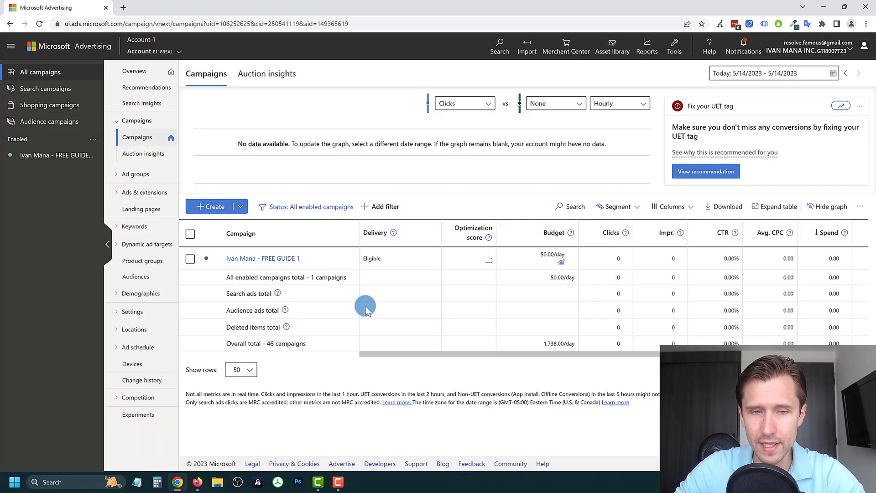
left_click(283, 259)
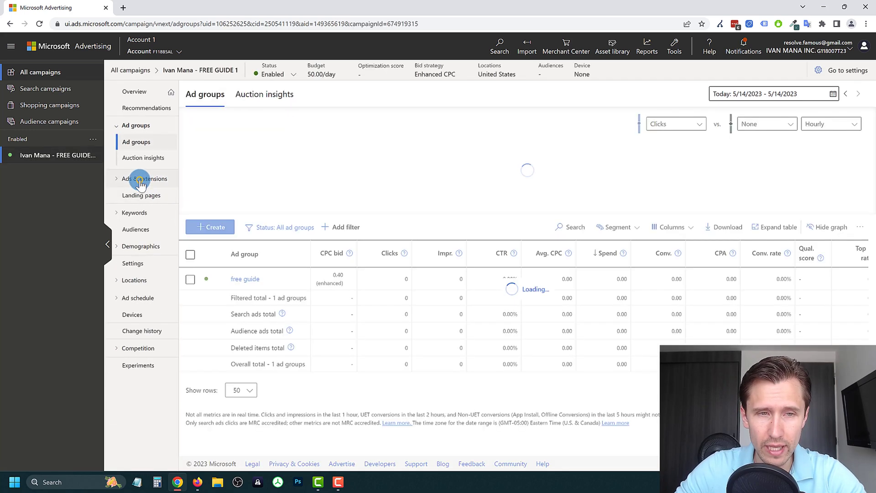
Step: Browse the campaign's ads and keywords, ending on the Eligible free guide ad
left_click(142, 182)
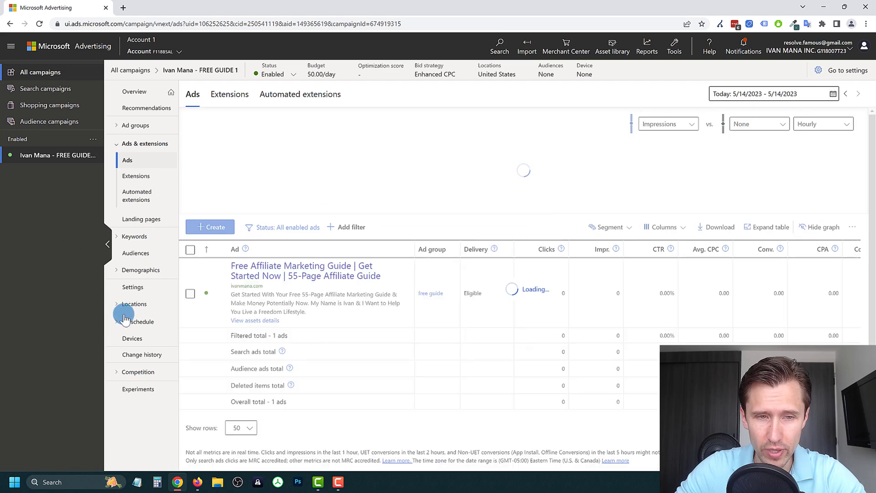
left_click(150, 242)
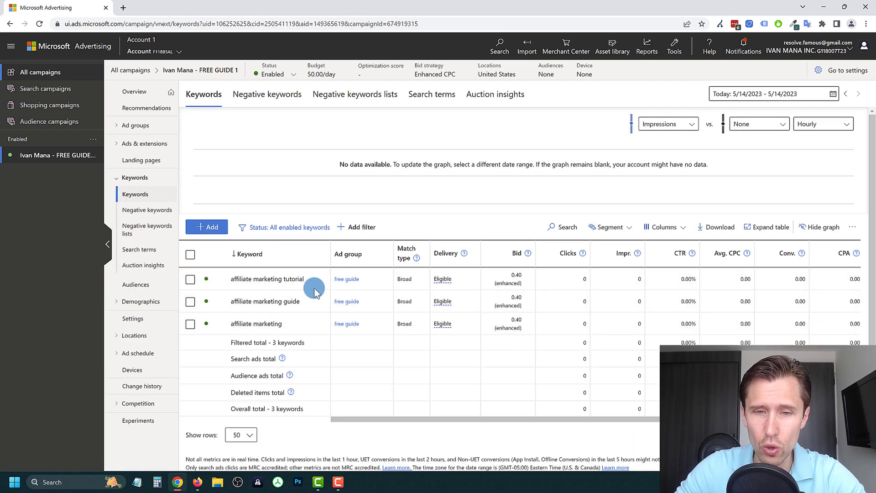
left_click(146, 143)
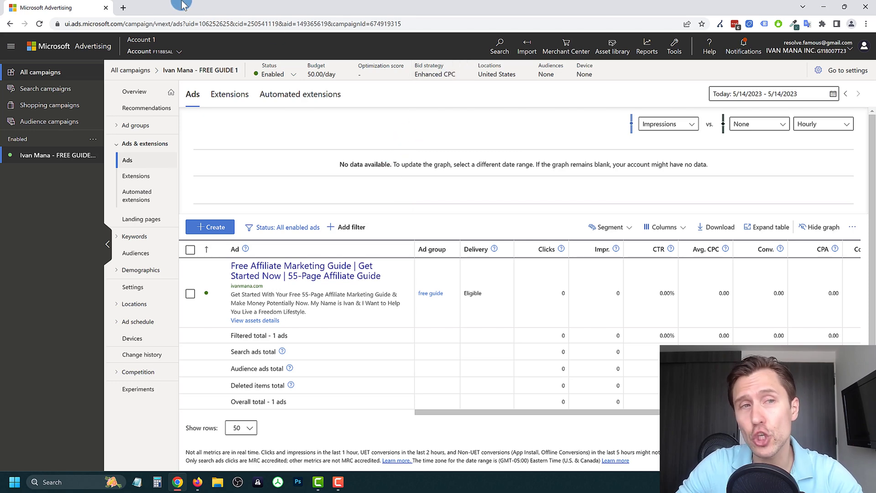
Step: Load ivanmana.com/all-courses in a new browser tab
left_click(125, 6)
type("ivanmana.co")
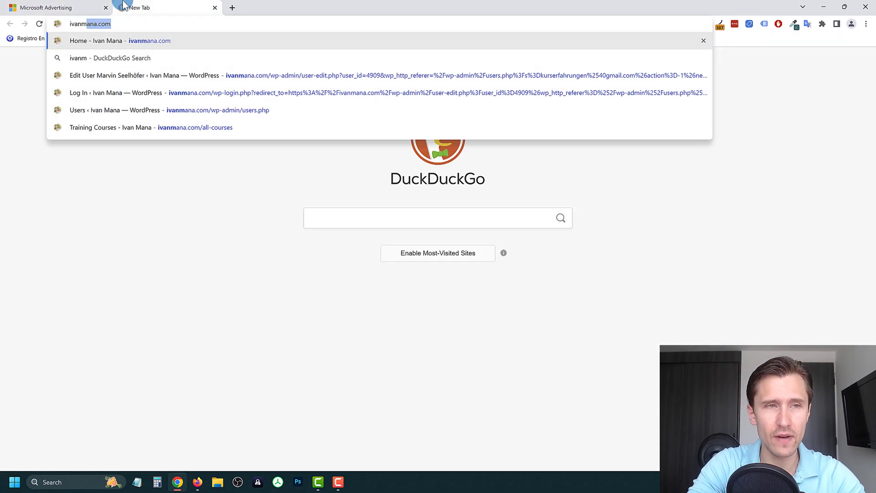
type("m/all-courses")
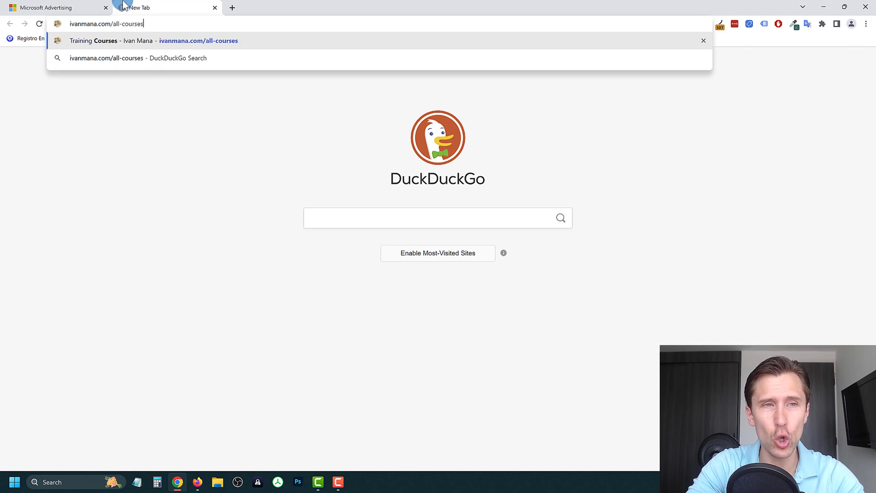
key("Return")
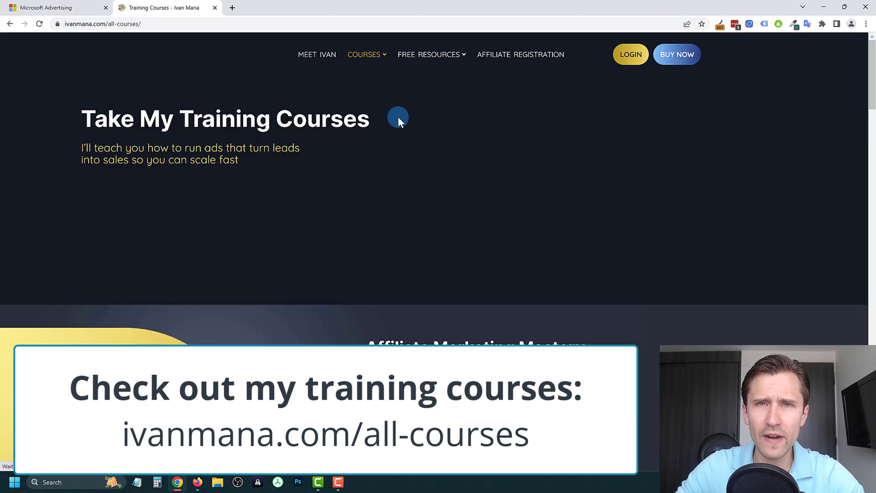
Step: Scroll the course list and highlight the Microsoft Ads Mastery course description
scroll(399, 127, "down", 3)
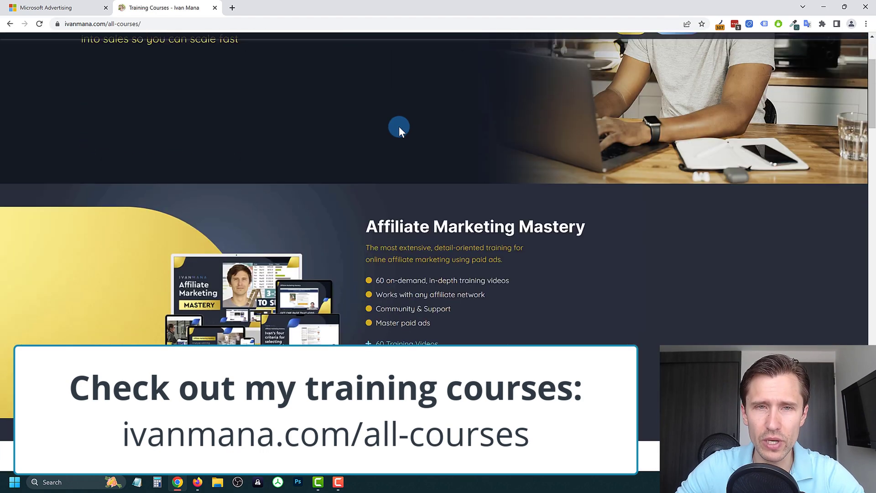
scroll(294, 283, "up", 2)
scroll(409, 278, "down", 6)
scroll(409, 271, "down", 6)
scroll(388, 256, "up", 4)
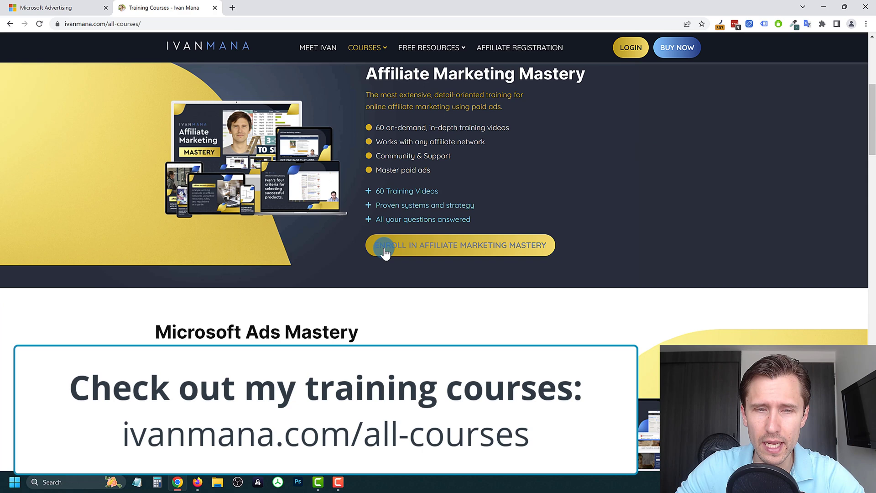
scroll(256, 270, "down", 3)
left_click_drag(155, 131, 302, 264)
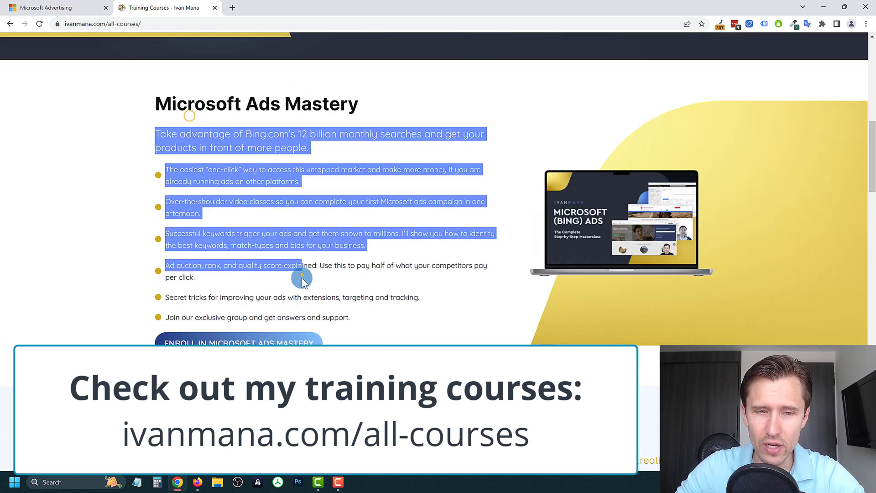
left_click(302, 274)
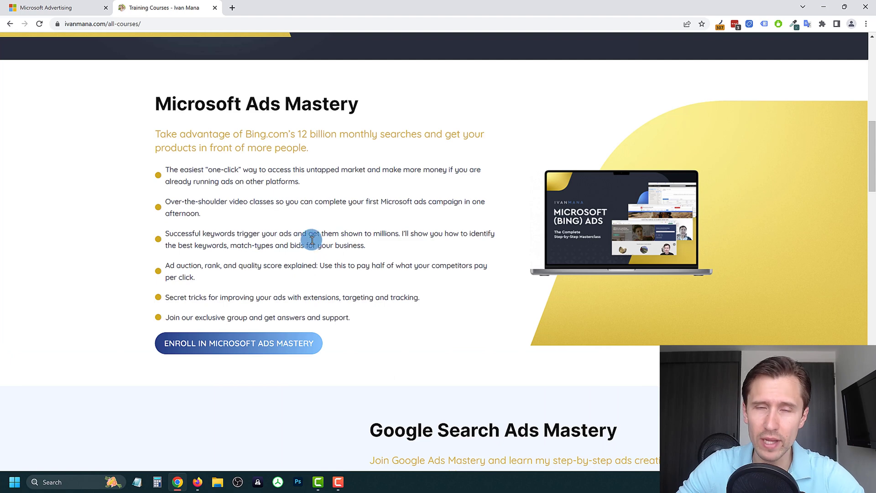
scroll(343, 215, "up", 10)
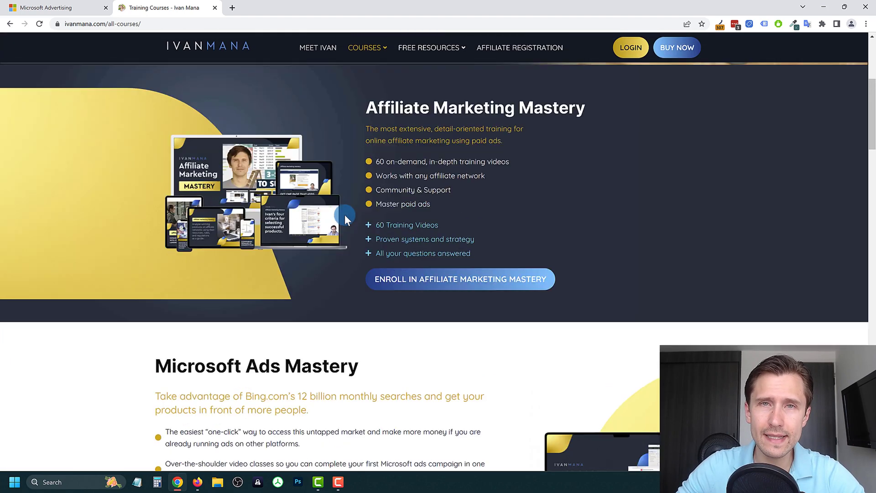